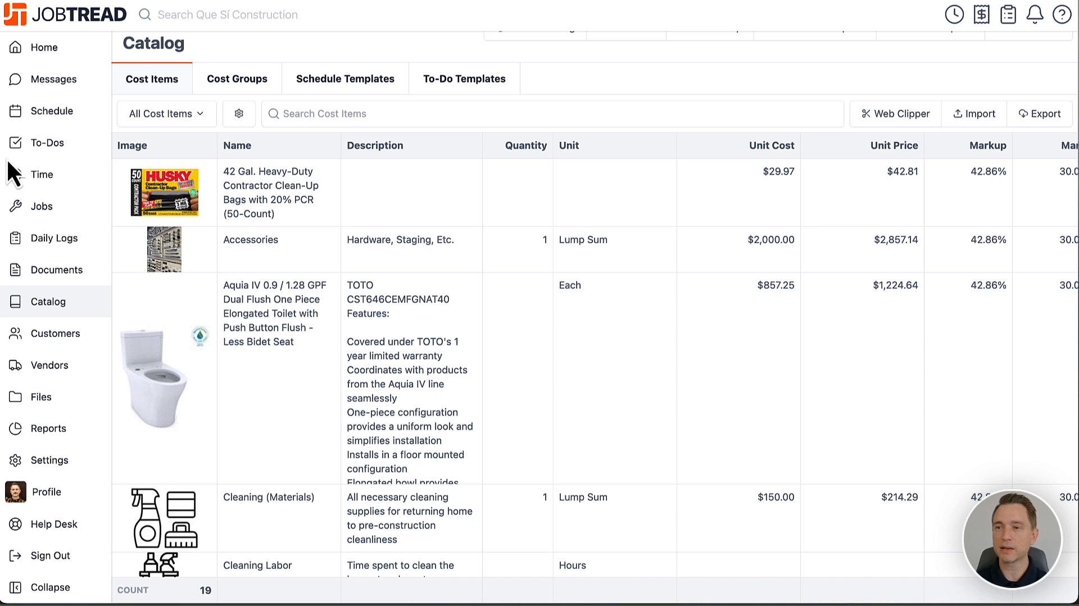
Step: Start a new catalog cost group template named "Pre-Construction" with the description "All items related to the beginning of our projects"
click(248, 80)
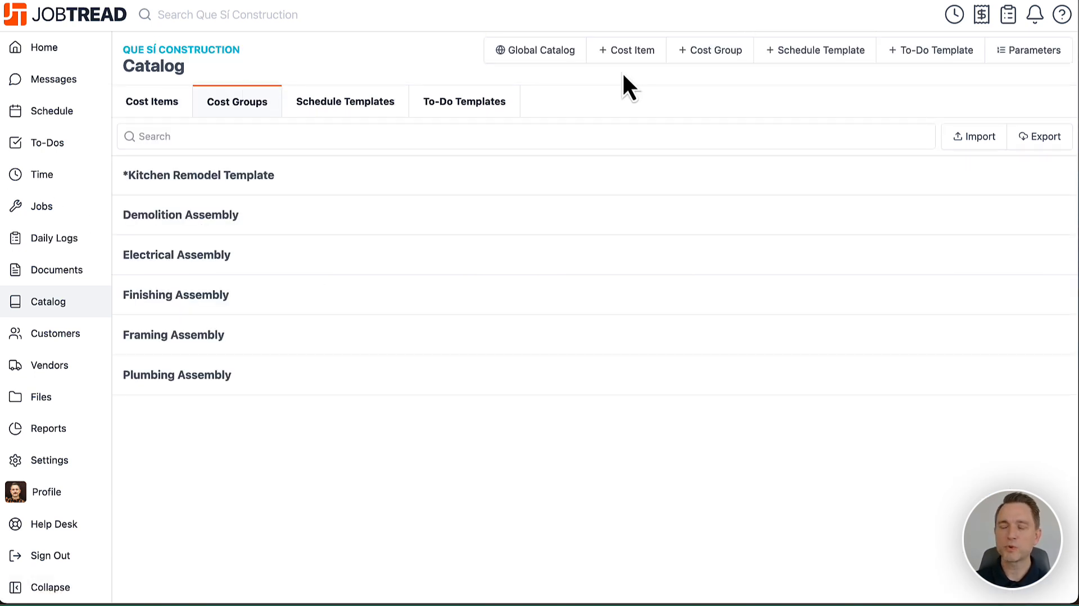
click(704, 66)
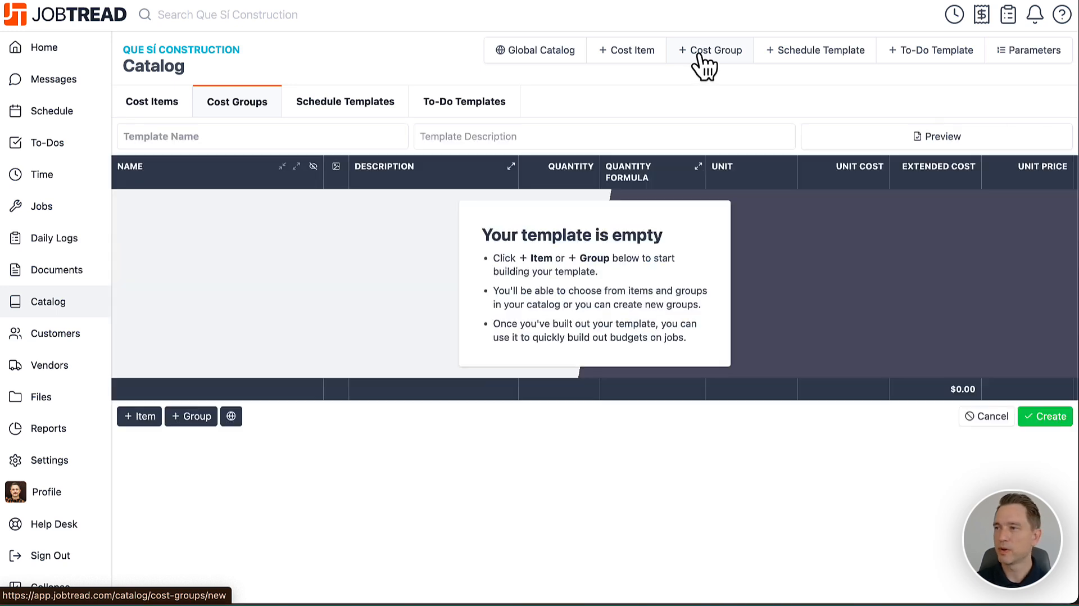
click(238, 134)
text(Pre-)
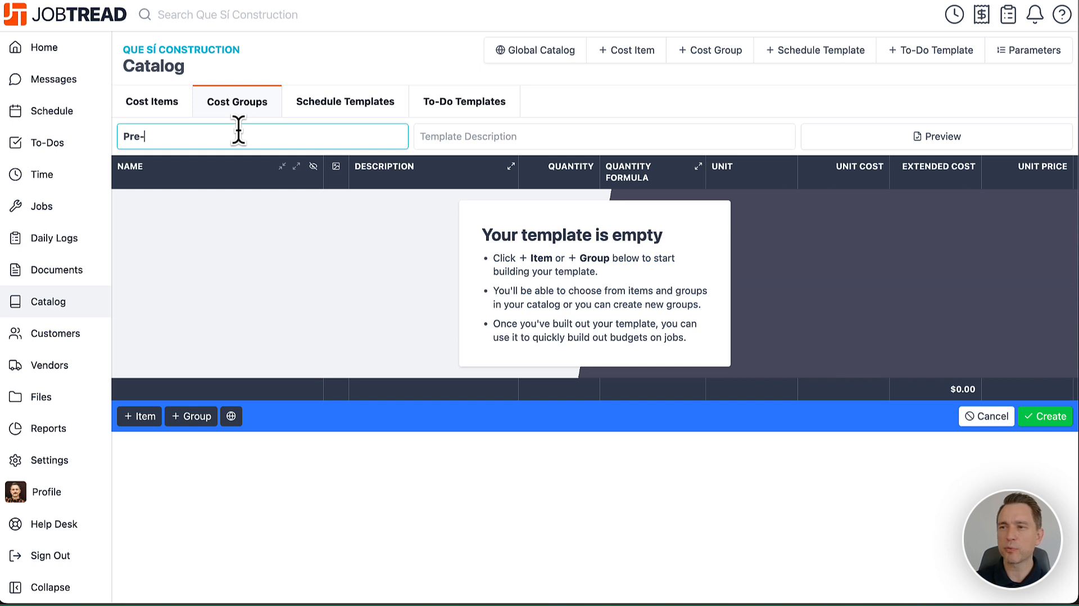
text(Construction)
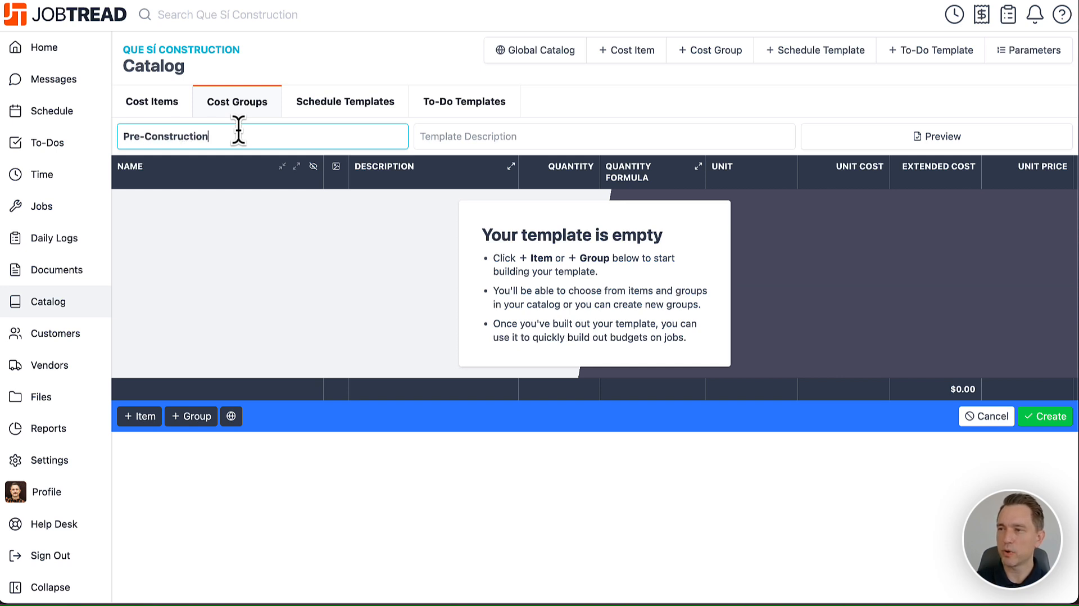
click(486, 137)
text(All i)
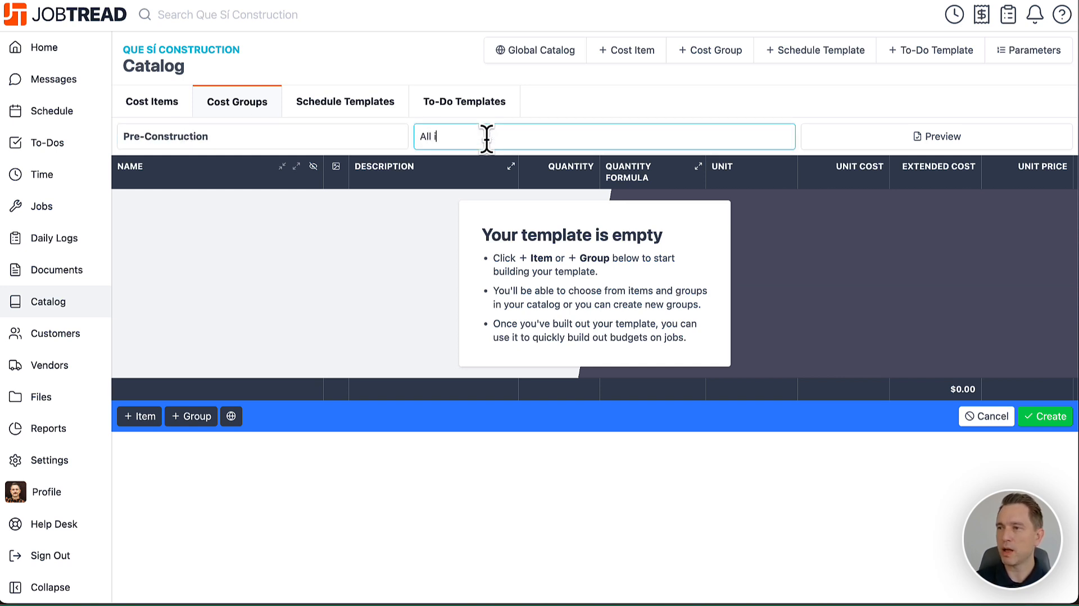
text(tems related to )
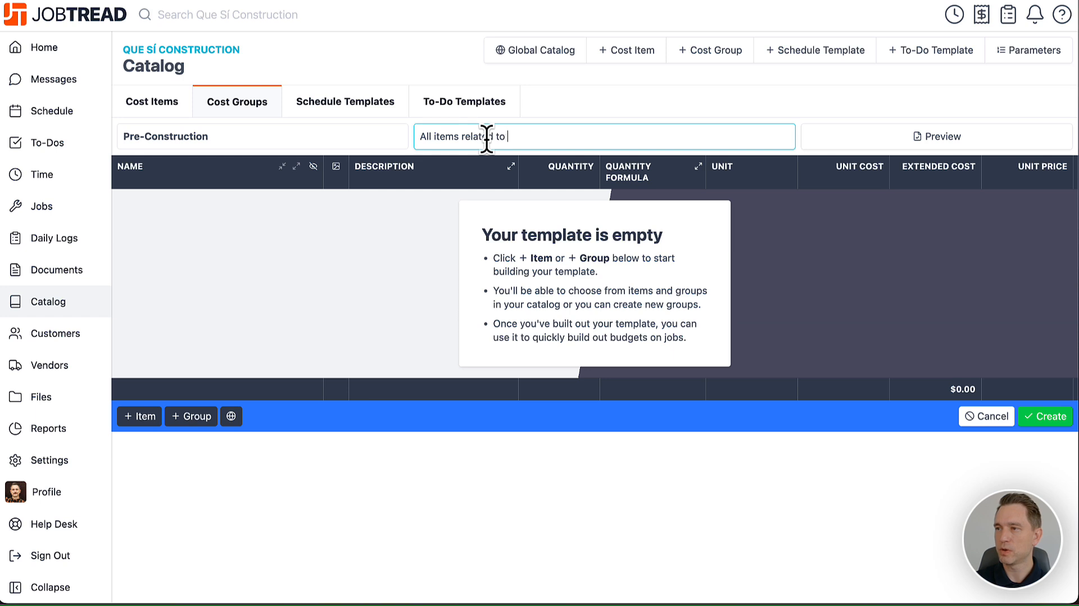
text(the beginning of our )
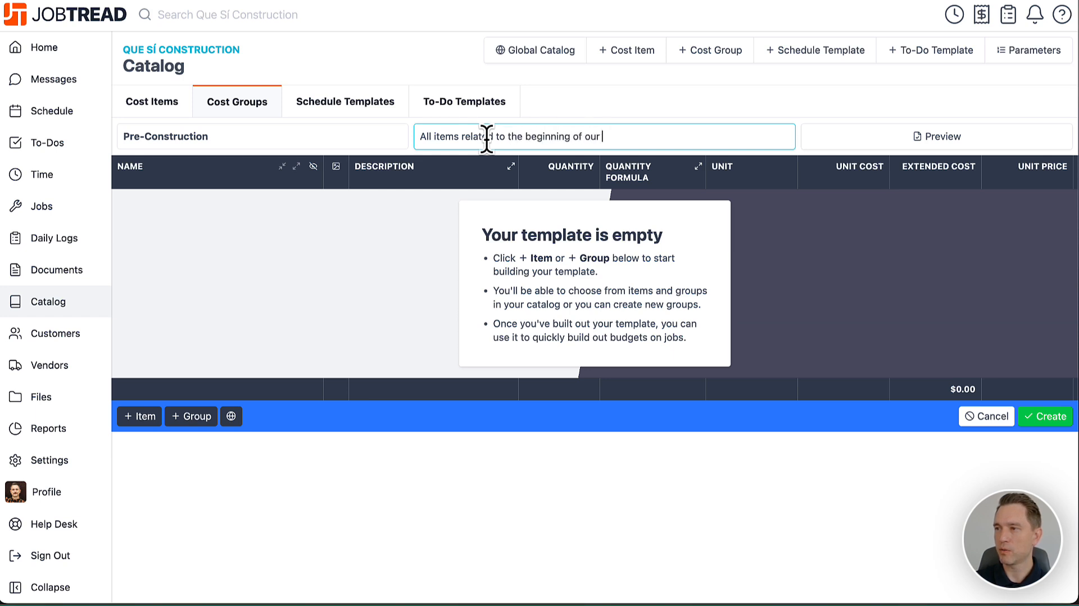
text(projects)
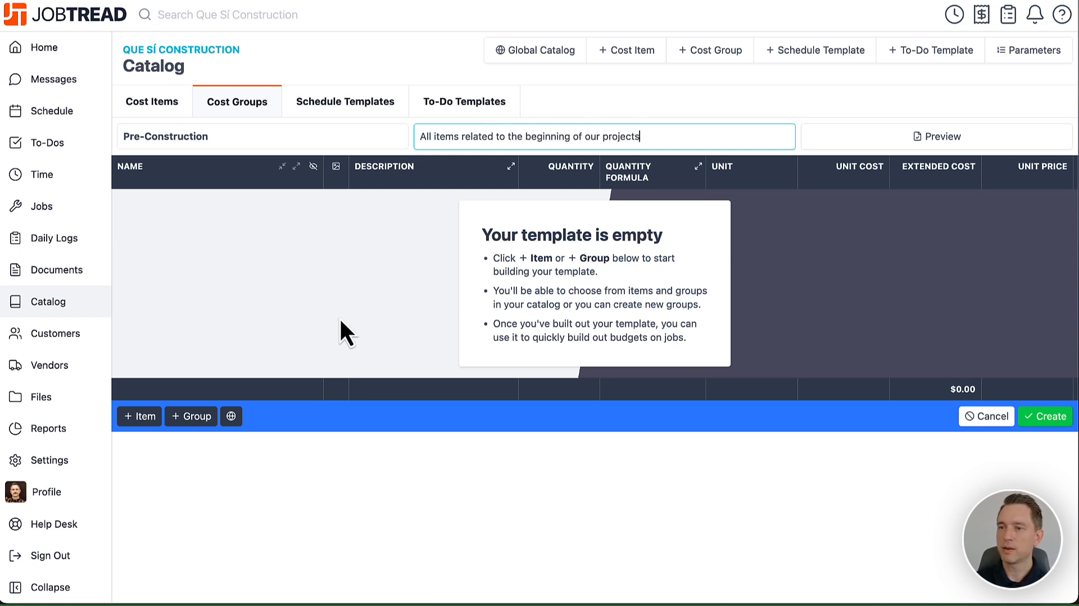
Step: Add a new cost group named "Pre-Construction" inside the template
click(191, 416)
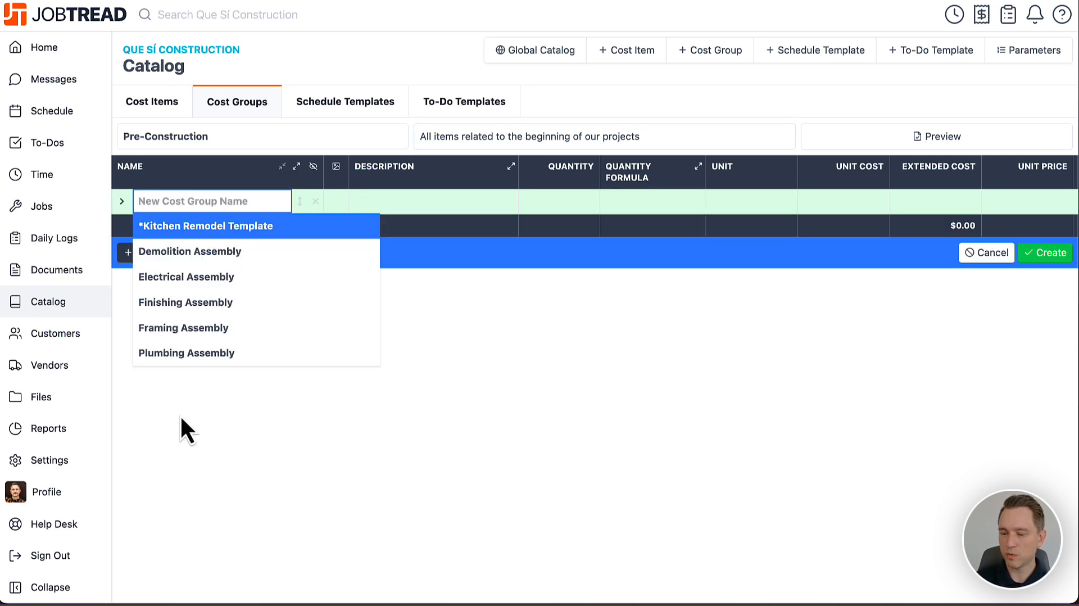
text(Pre-Con)
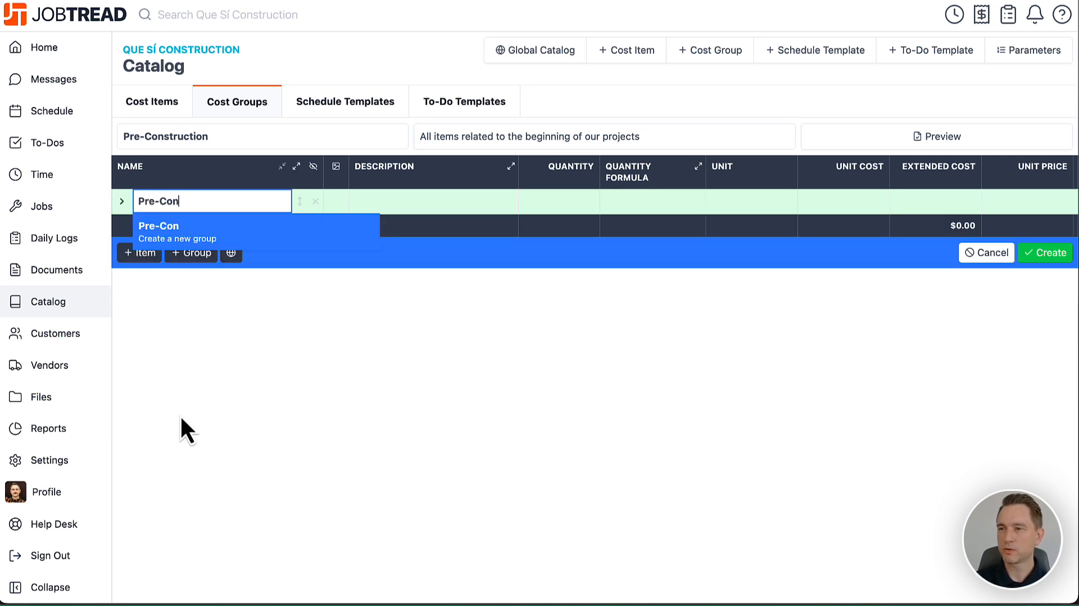
text(struction)
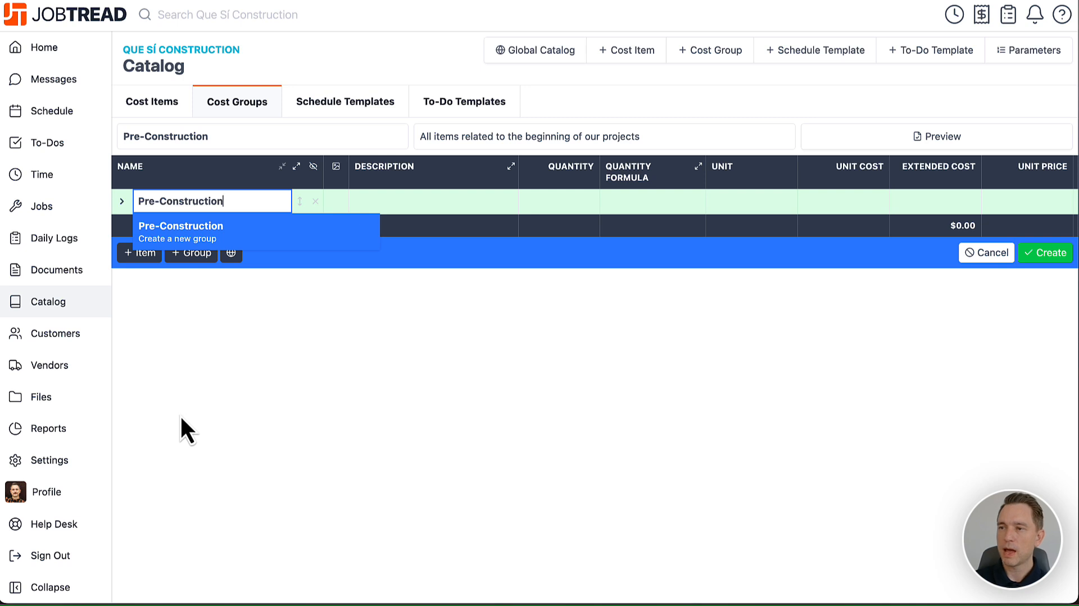
key(Return)
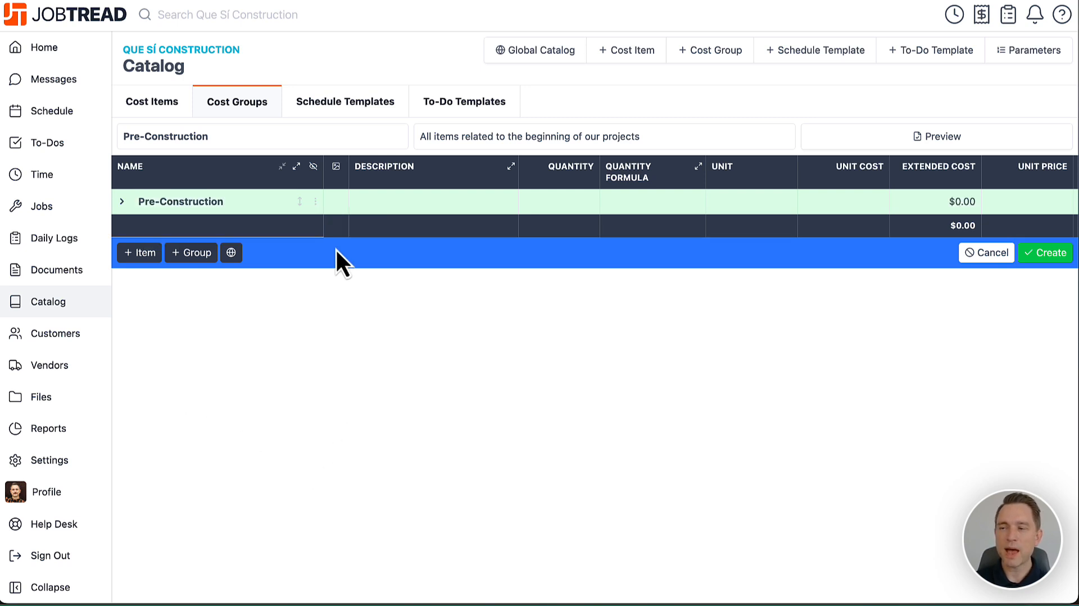
Step: Add the catalog cost item Kitchen Remodel Permit to the template's Pre-Construction group
click(315, 202)
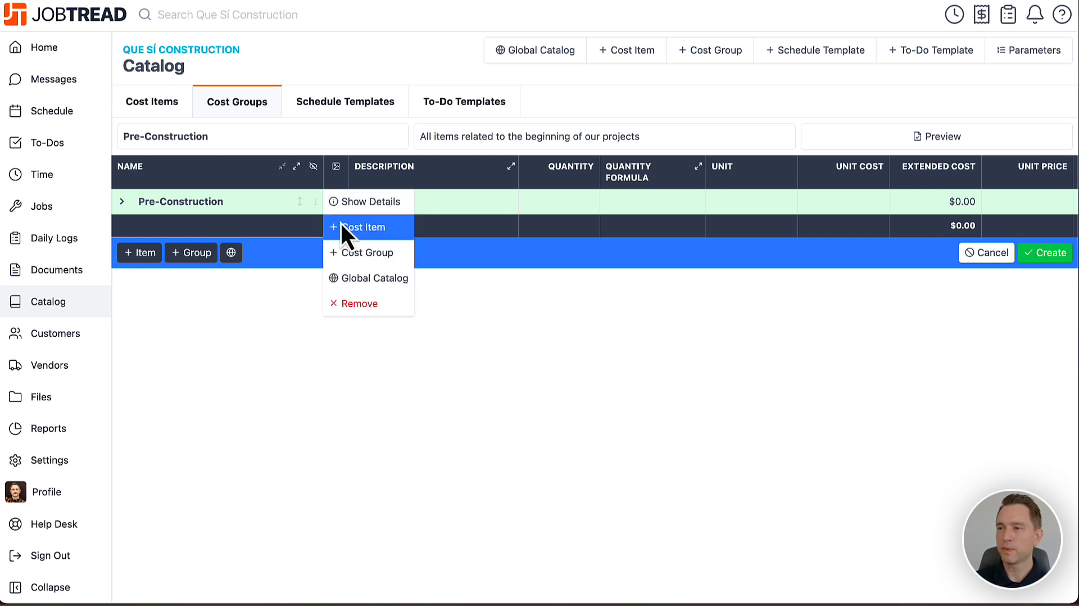
click(340, 225)
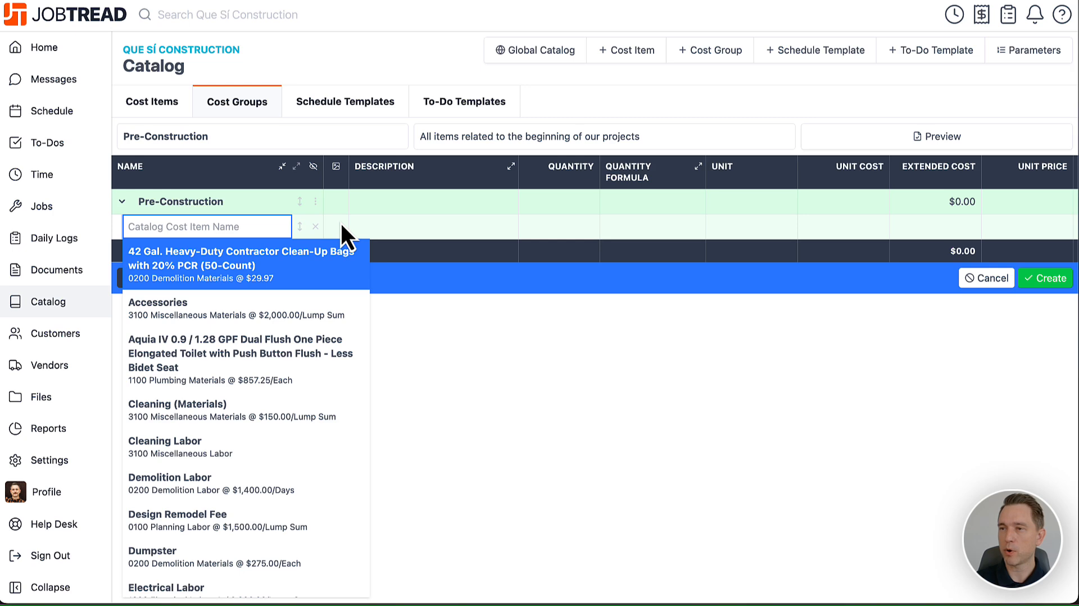
text(permit)
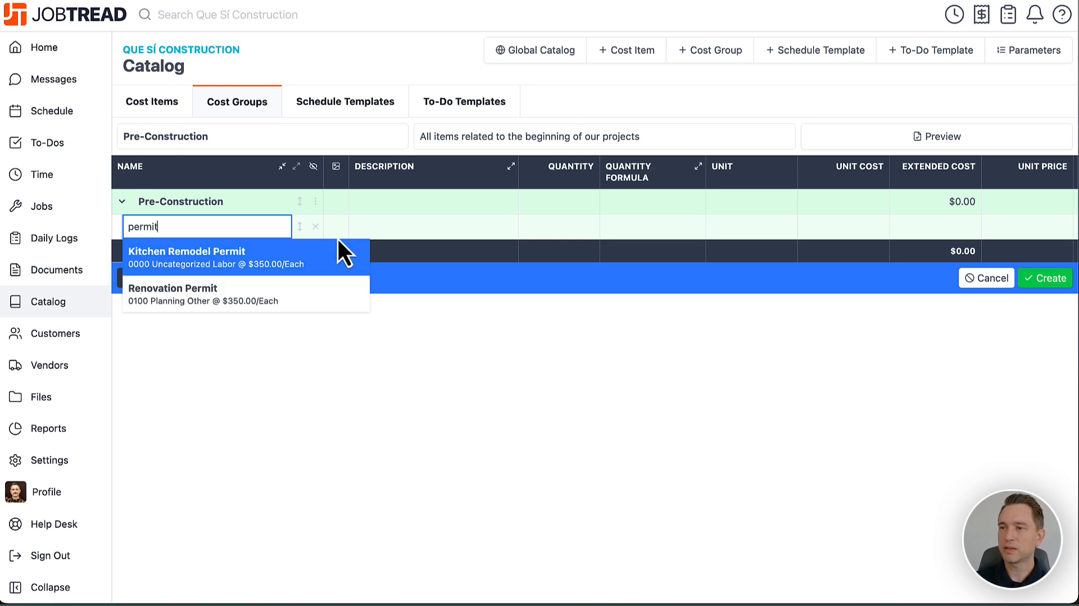
click(305, 257)
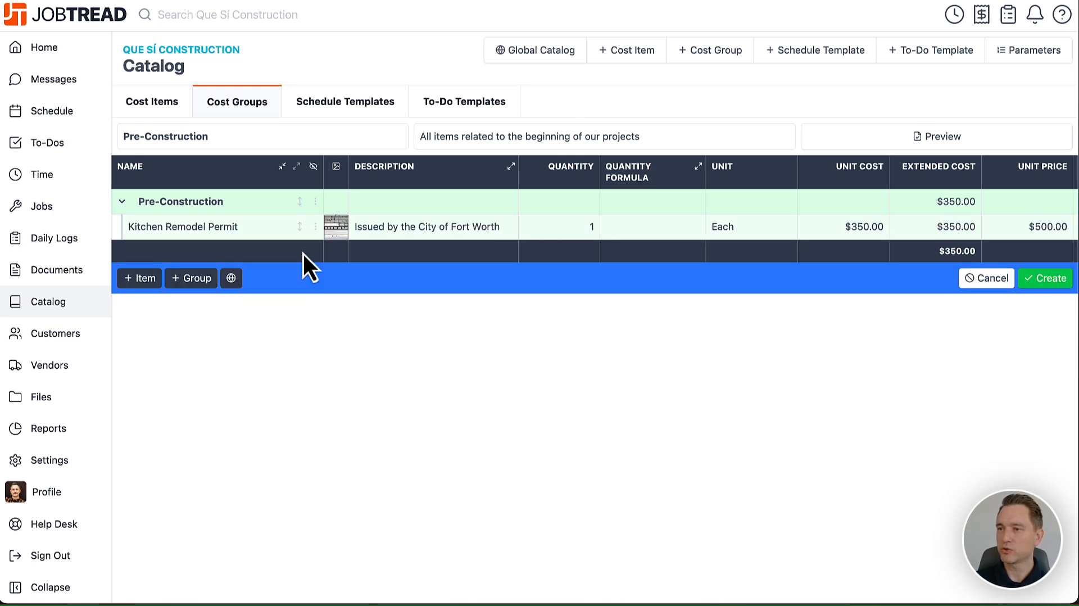
Step: Add the catalog cost item Walkthrough & Measurements to the template's Pre-Construction group
click(316, 202)
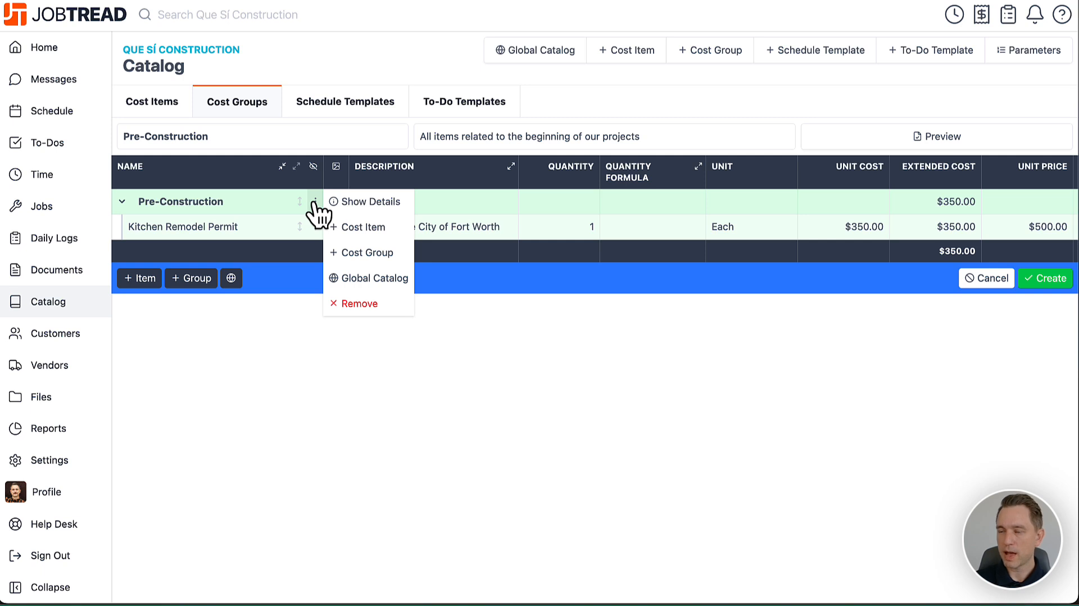
click(357, 227)
text(walk)
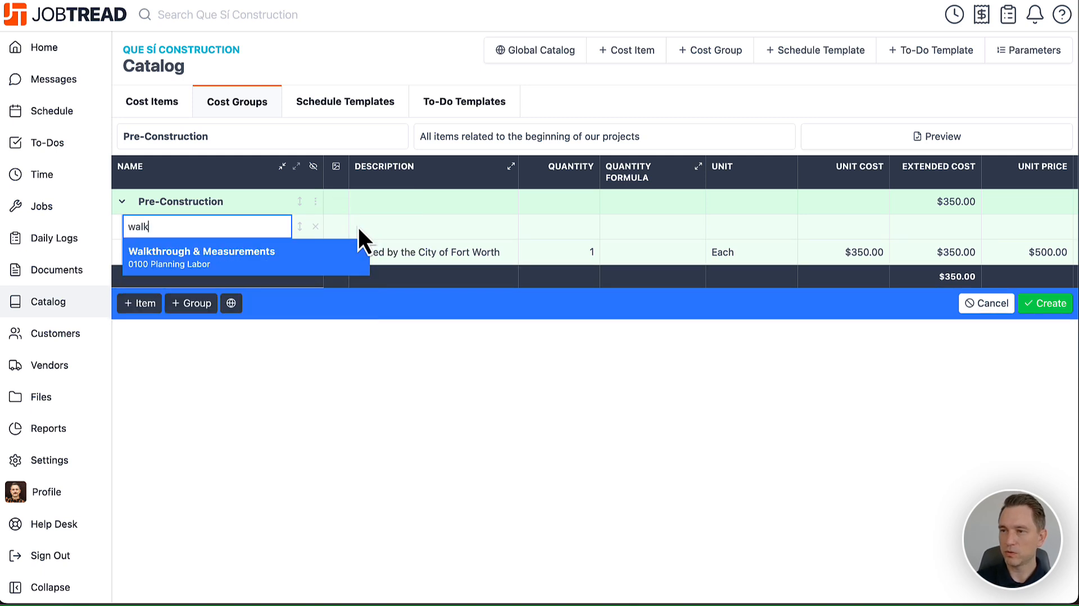
click(332, 262)
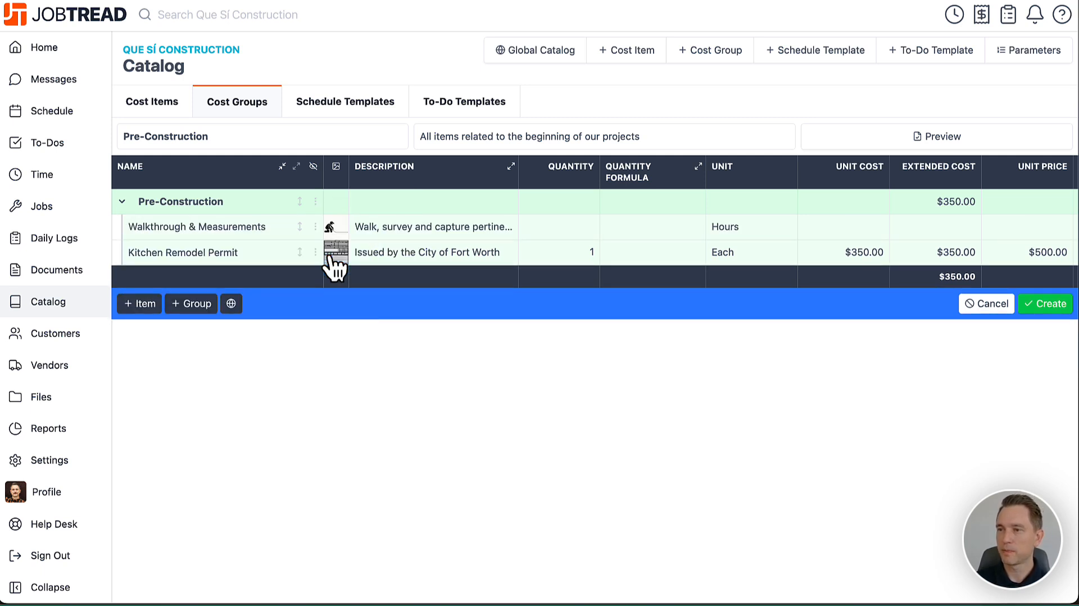
Step: Add the catalog cost item Design Remodel Fee to the Pre-Construction group and create the template
click(315, 202)
click(341, 226)
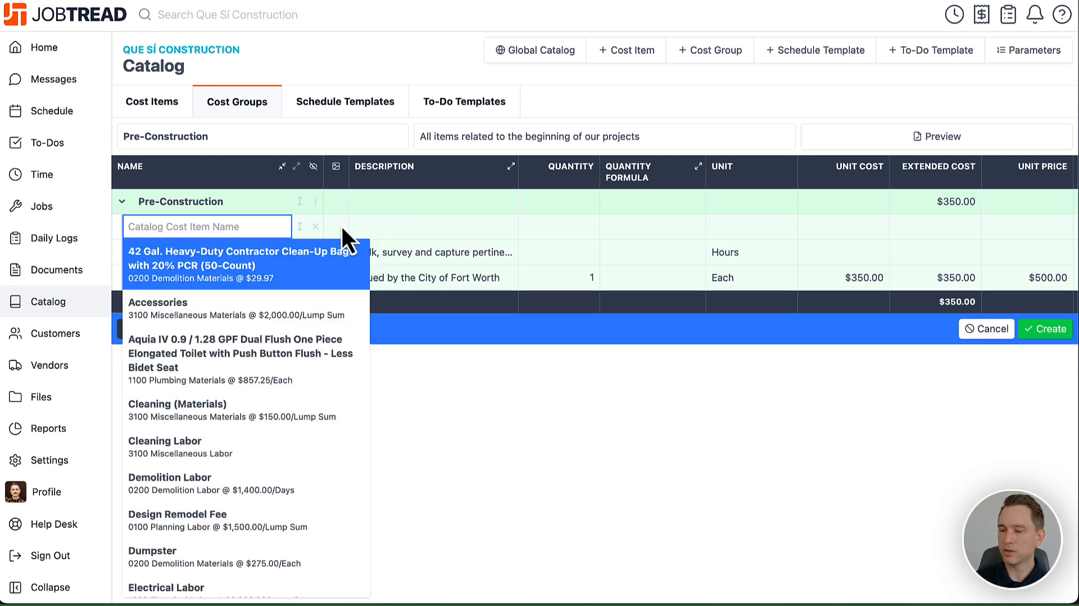
text(design remode)
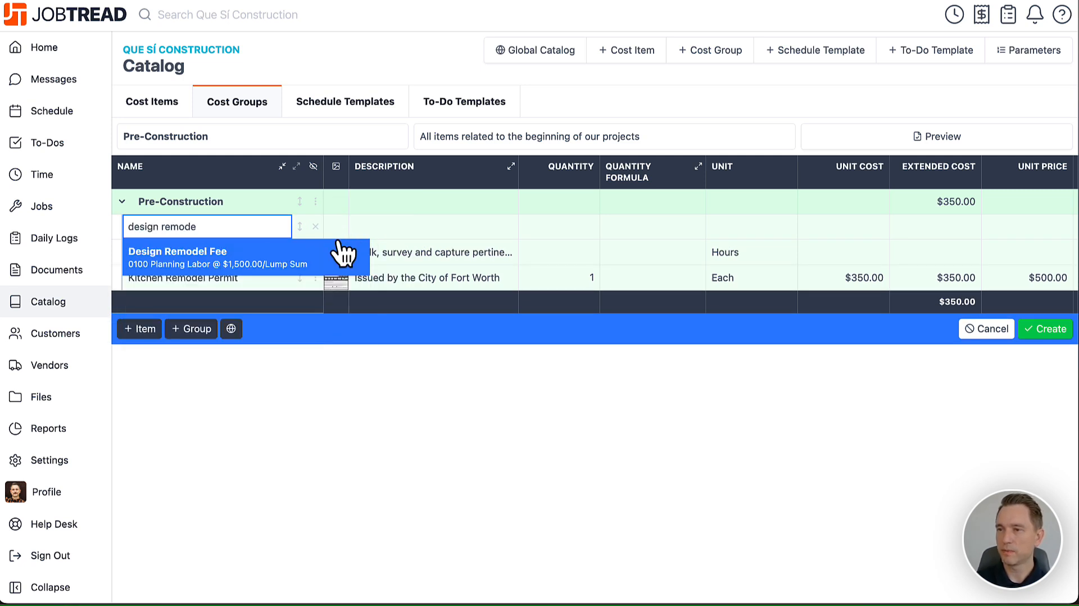
click(314, 258)
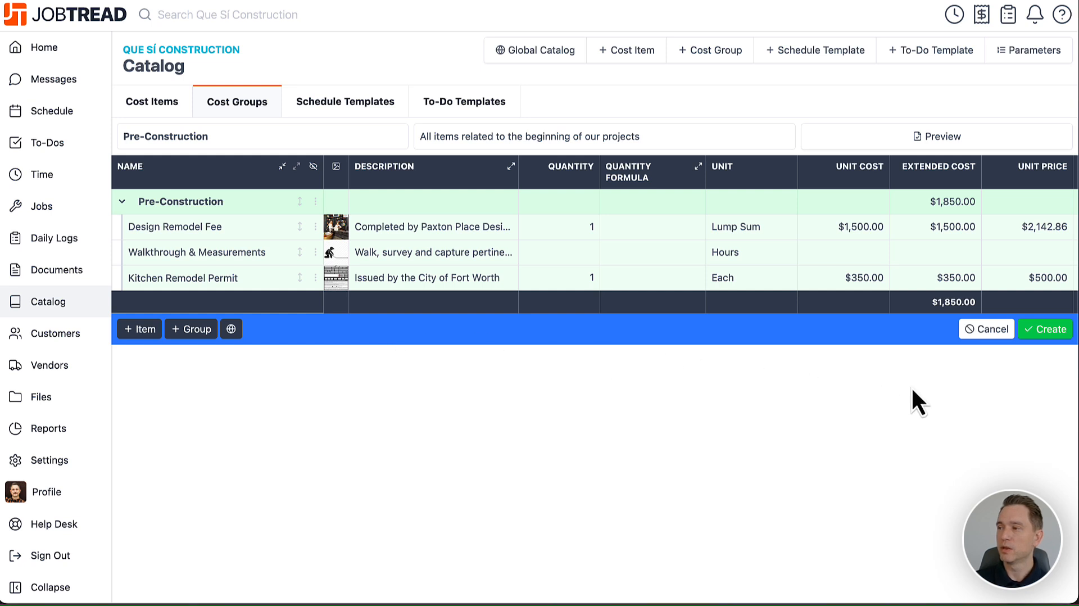
click(1049, 330)
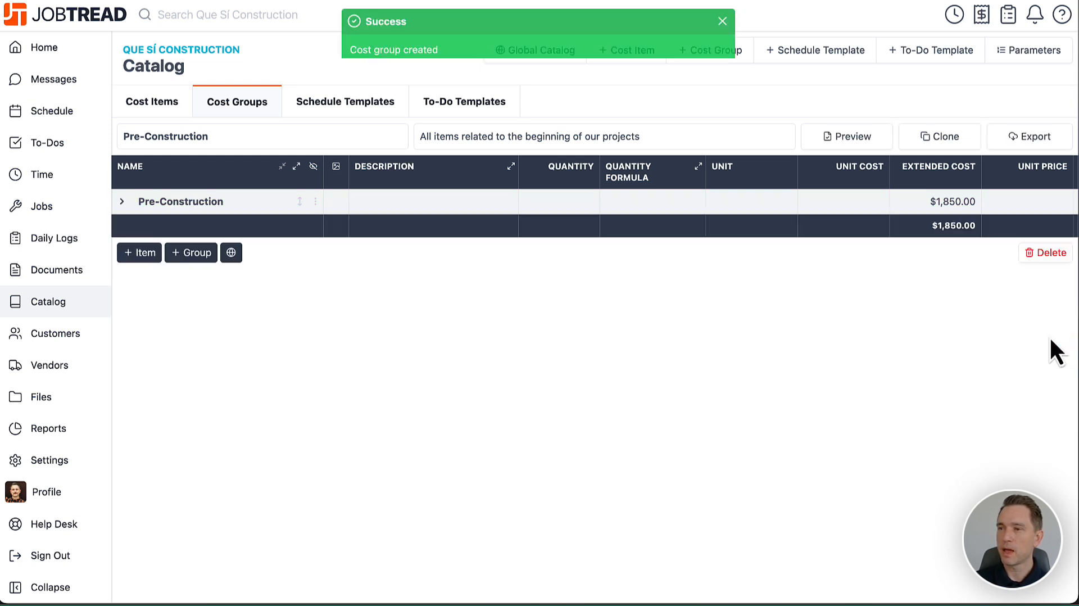
Step: Reopen the saved Pre-Construction template from the catalog's cost groups and expand it to review its items
click(249, 112)
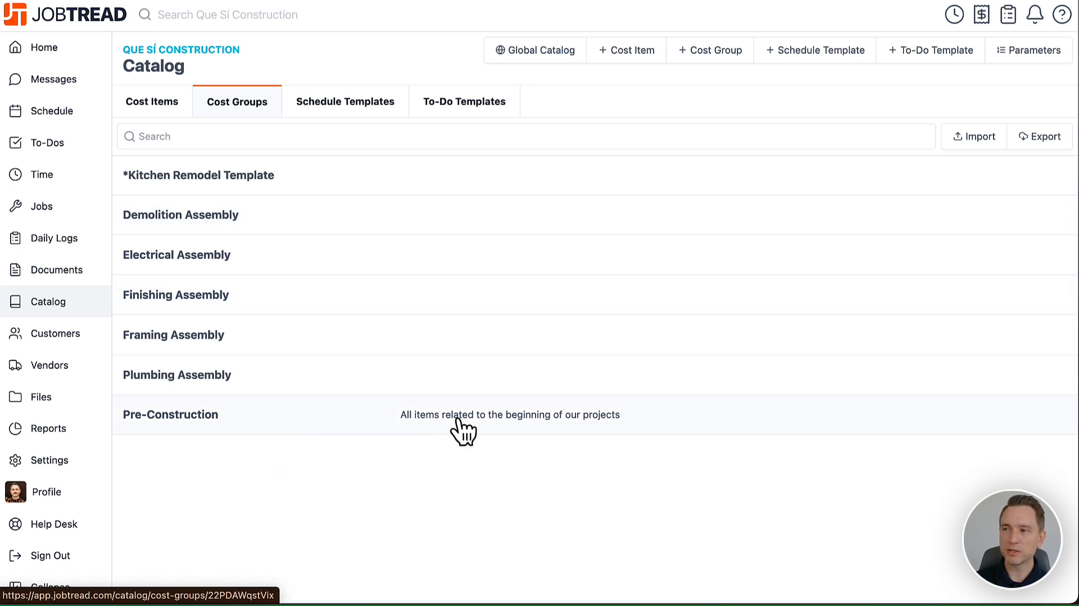
click(189, 428)
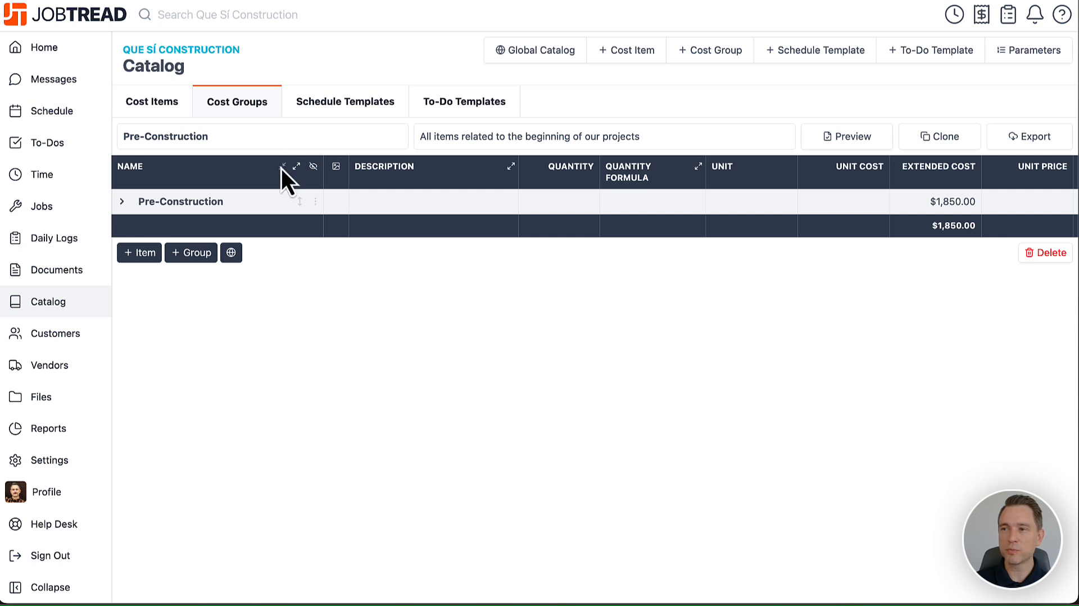
click(297, 167)
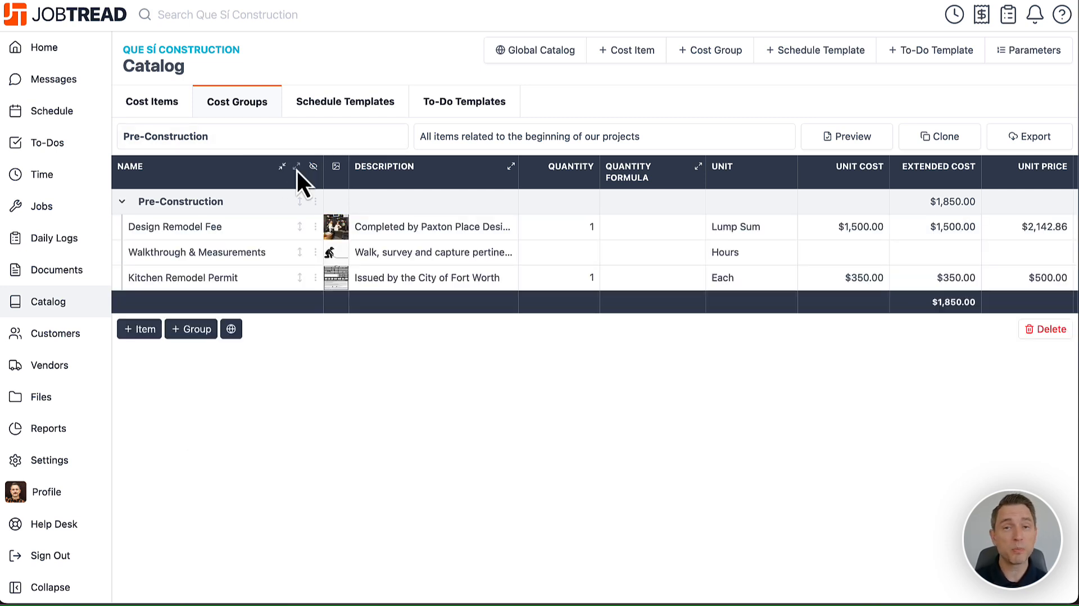
Step: Open the budget of the C Kitchen Remodel job
click(49, 209)
click(152, 164)
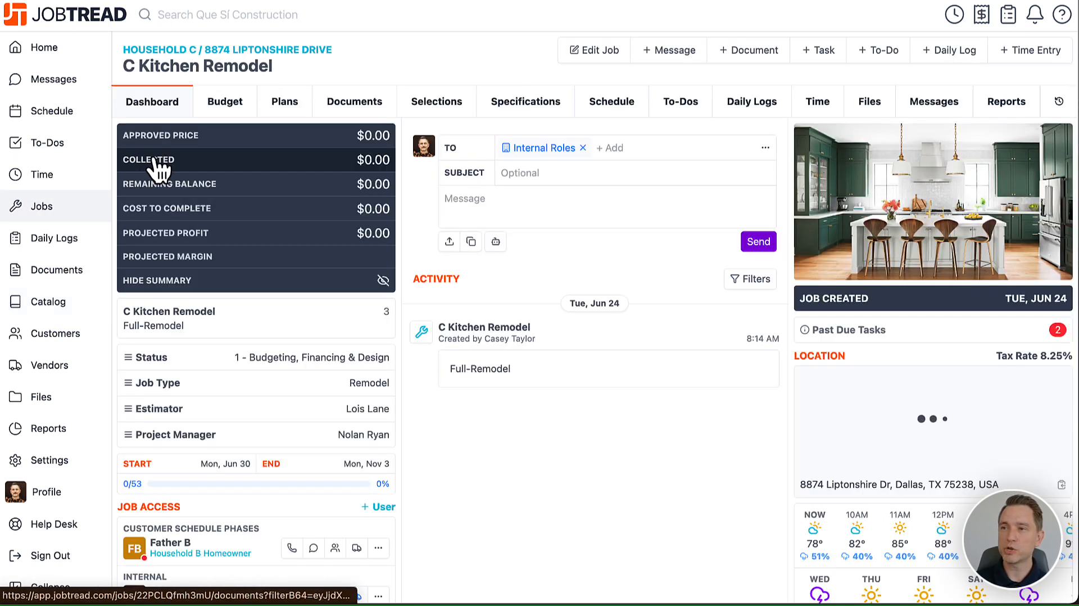
click(227, 112)
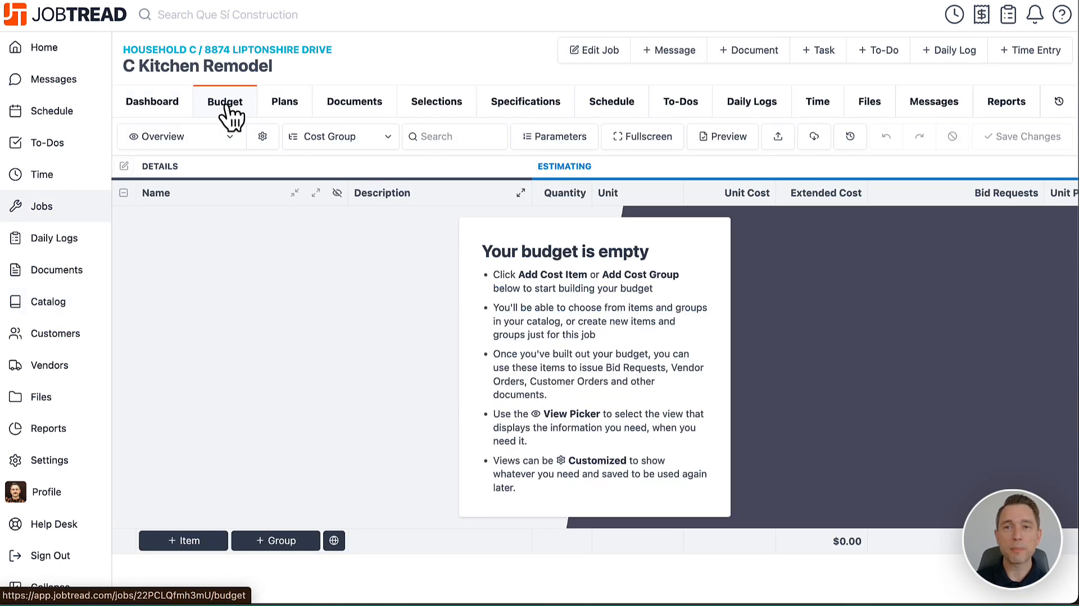
Step: Add the Pre-Construction cost group from the catalog to the job's budget, expand its items and save the budget
click(293, 541)
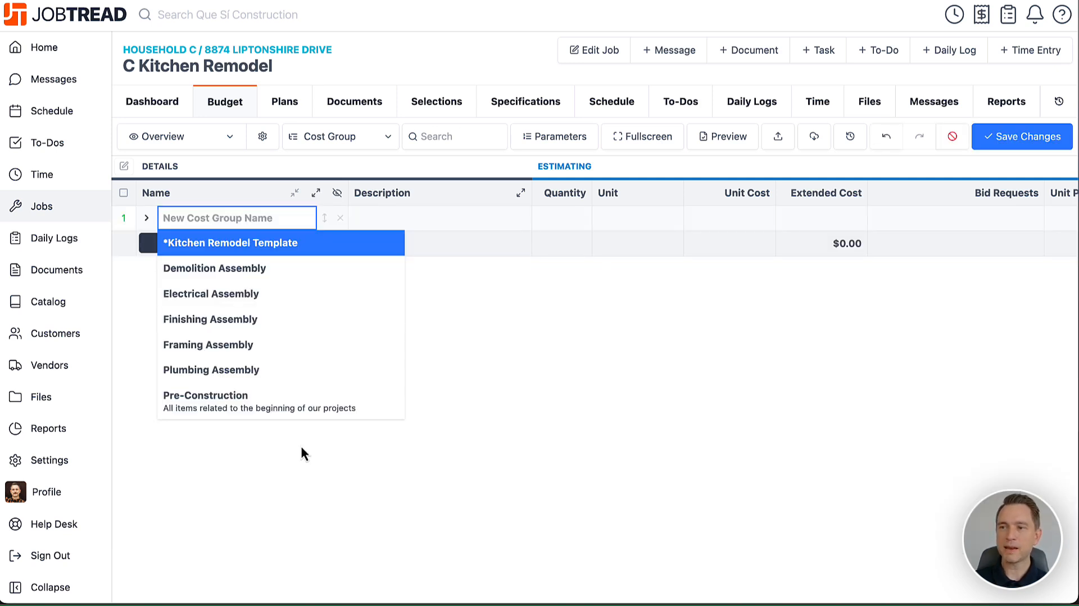
click(282, 403)
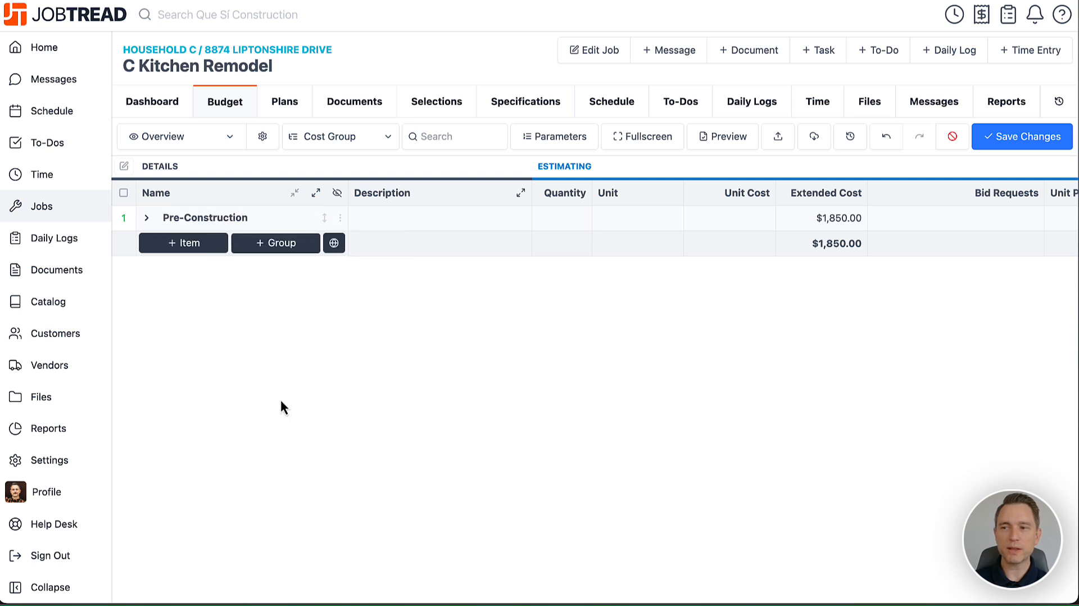
click(317, 197)
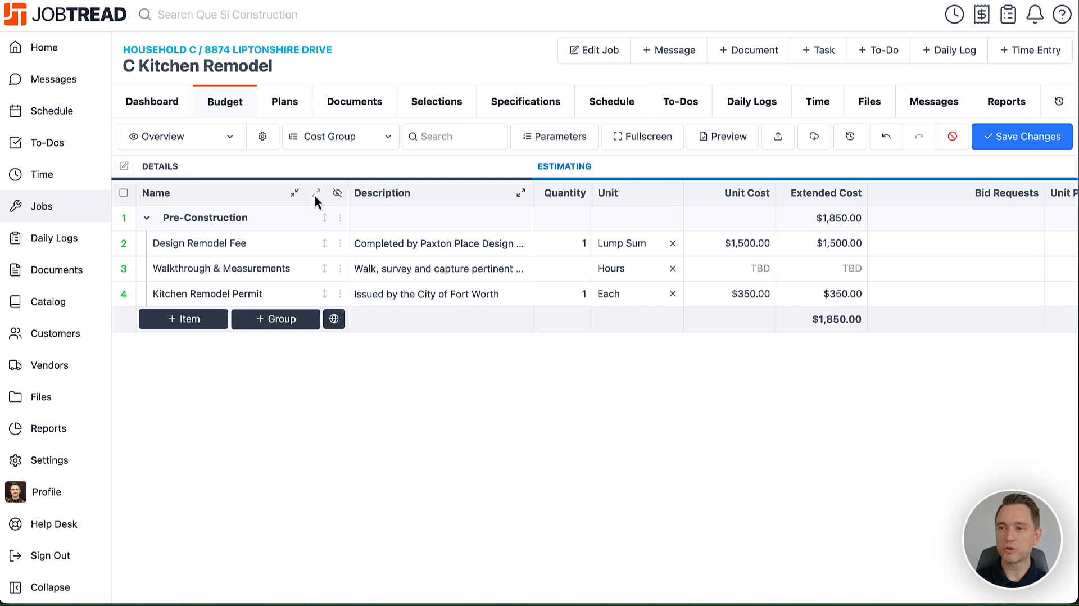
click(1051, 140)
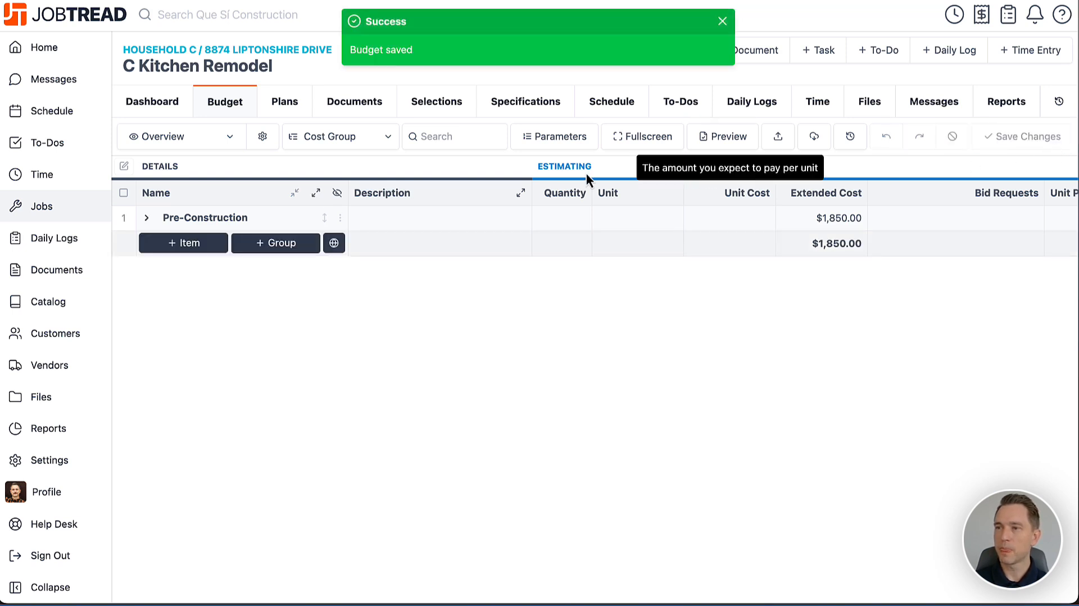
Step: Expand the budget's groups and add the Demolition Assembly cost group from the catalog below Pre-Construction
click(317, 193)
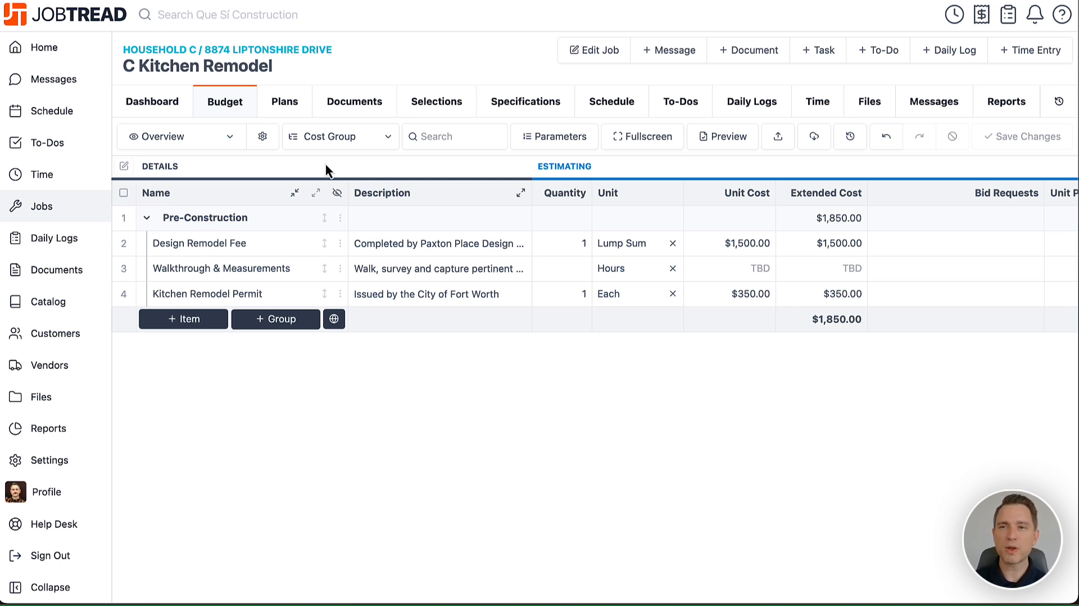
click(288, 318)
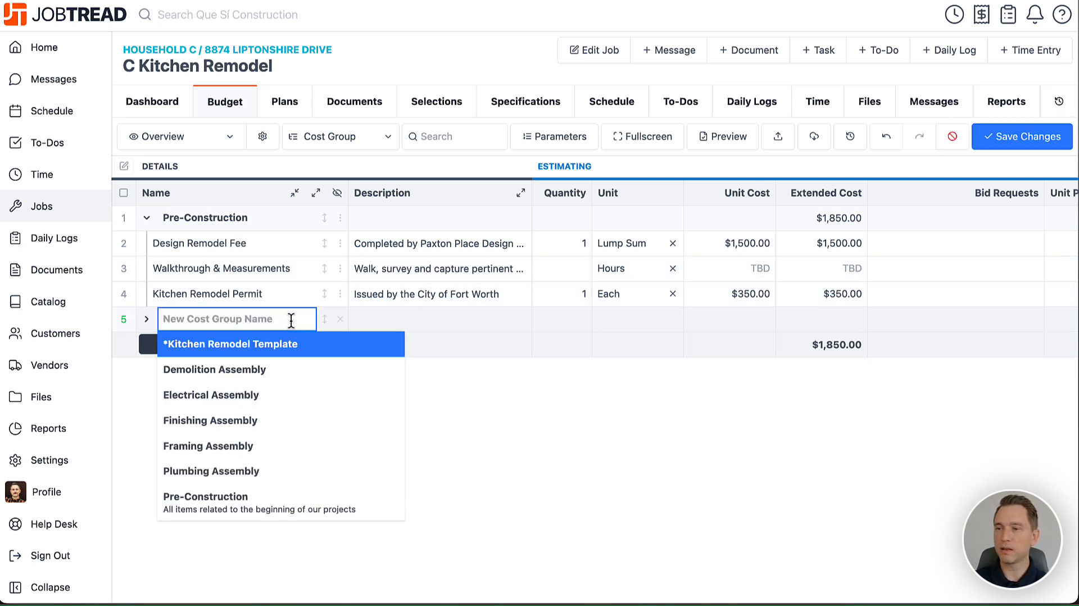
click(276, 370)
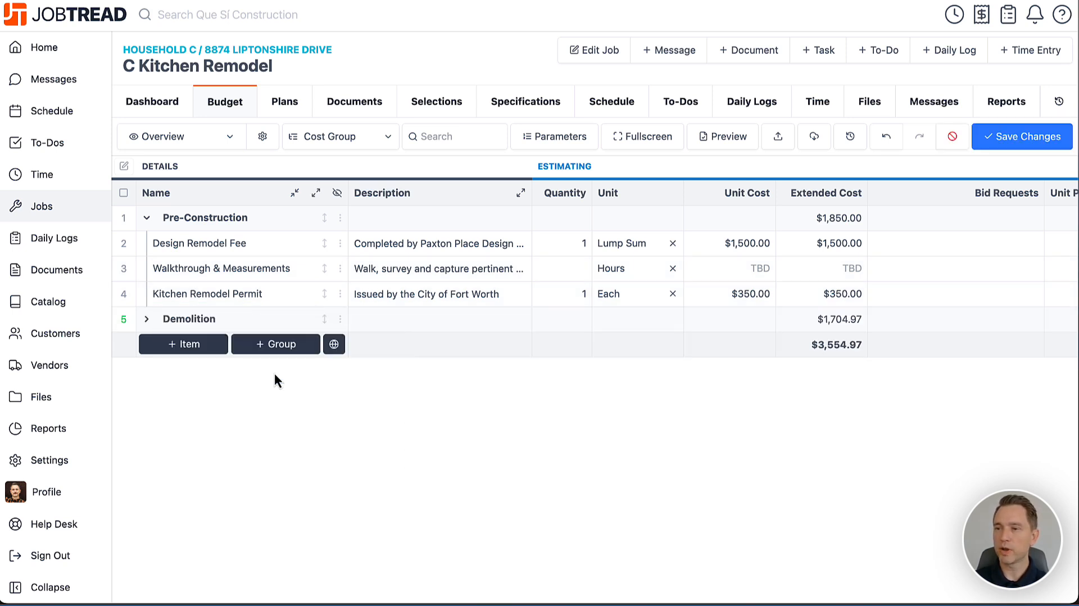
Step: Add the Electrical Assembly and Framing Assembly cost groups from the catalog below Demolition in the budget
click(281, 344)
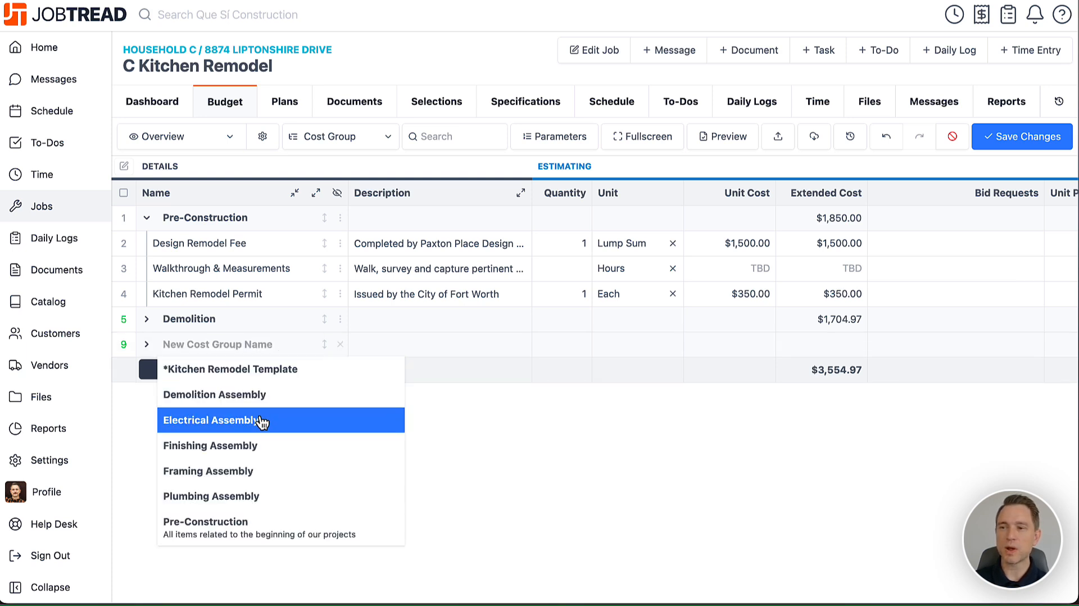
click(263, 420)
click(282, 371)
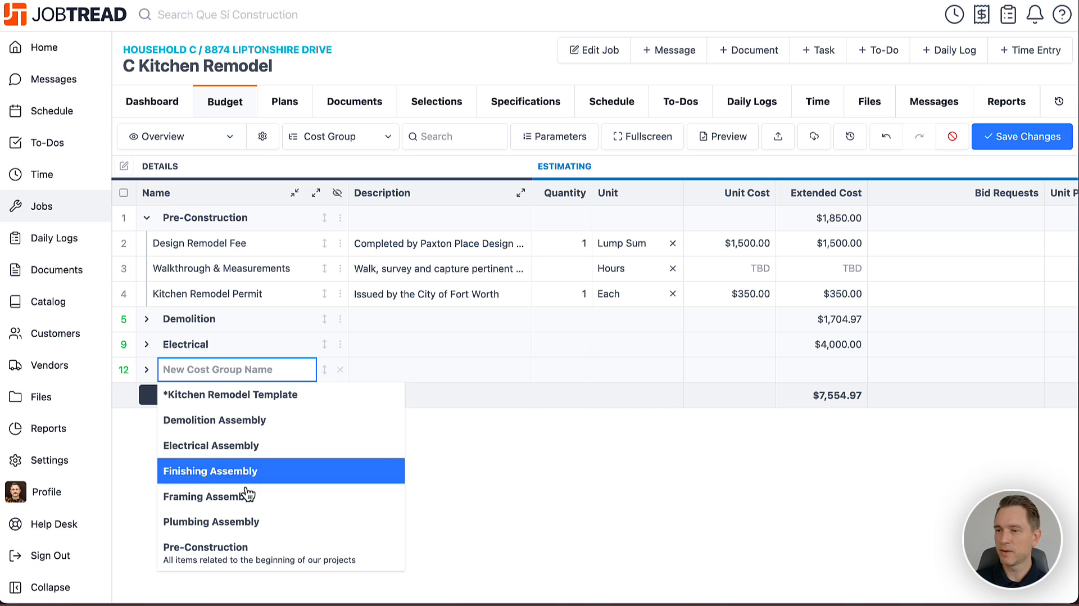
click(278, 496)
Step: Add the Plumbing Assembly and Finishing Assembly cost groups from the catalog below Framing, and expand all budget groups to review their items
click(282, 395)
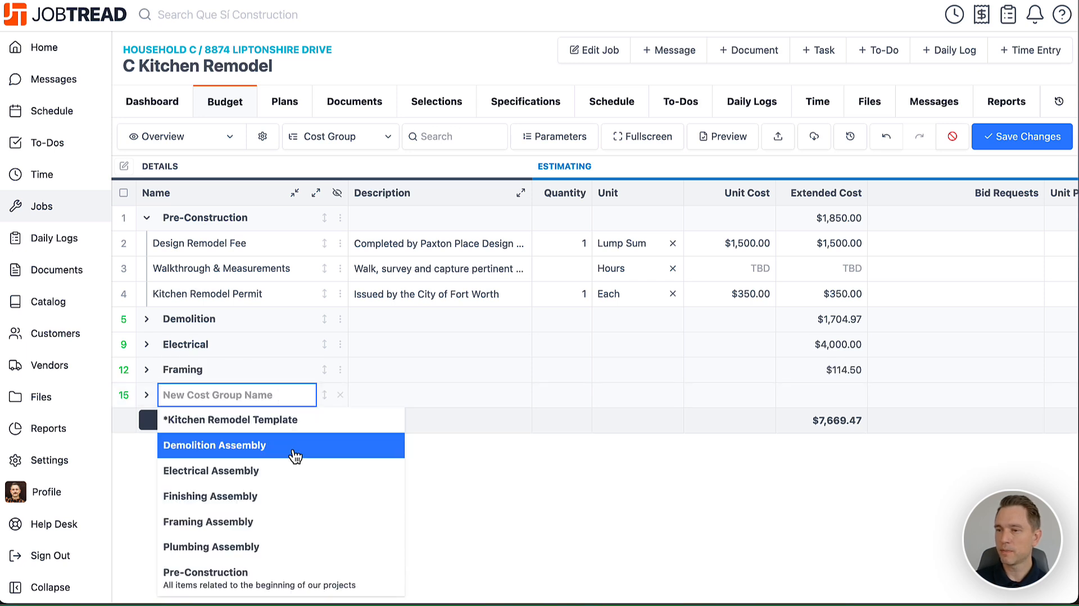
click(250, 548)
click(281, 421)
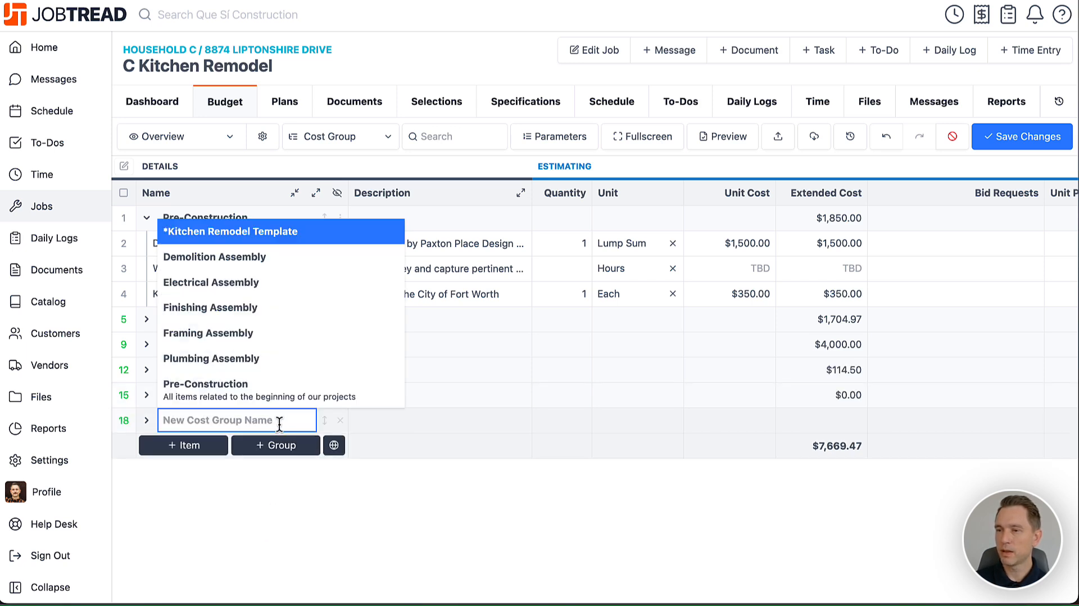
click(284, 312)
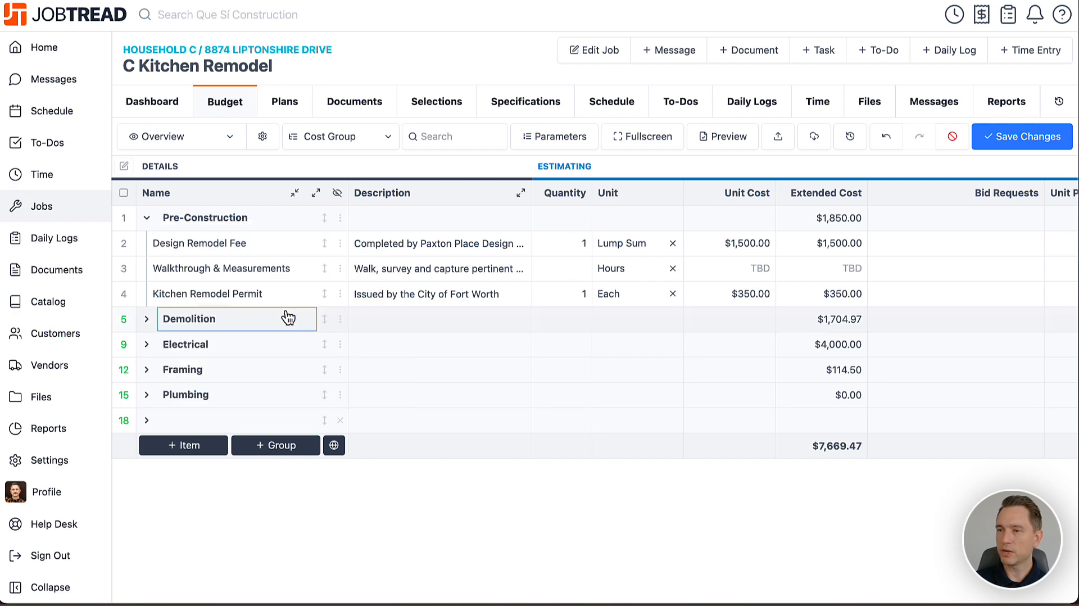
click(314, 195)
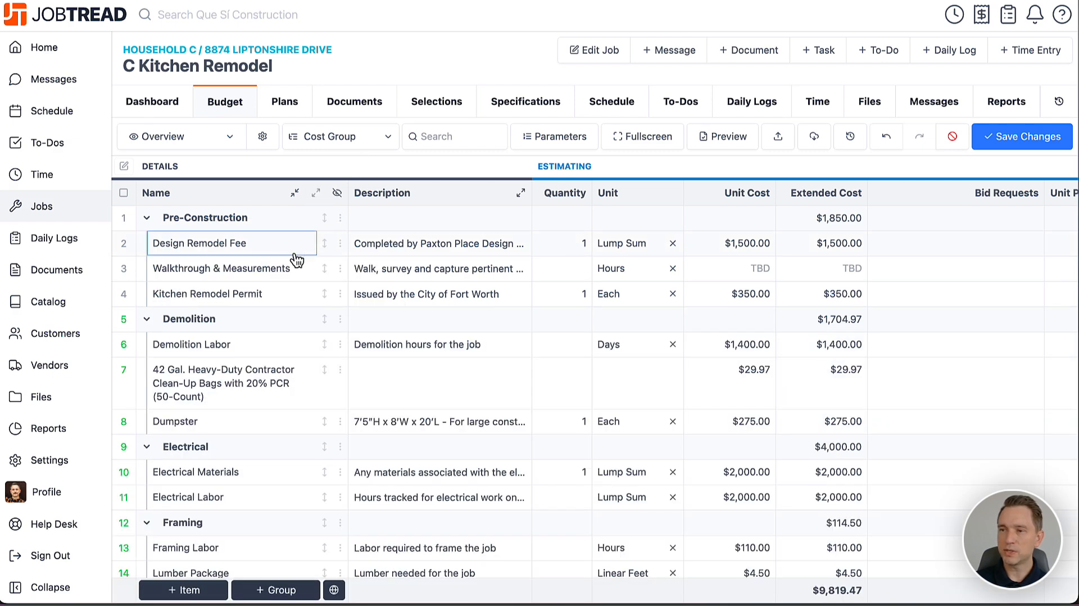
scroll(297, 259, down, 2)
scroll(297, 260, down, 2)
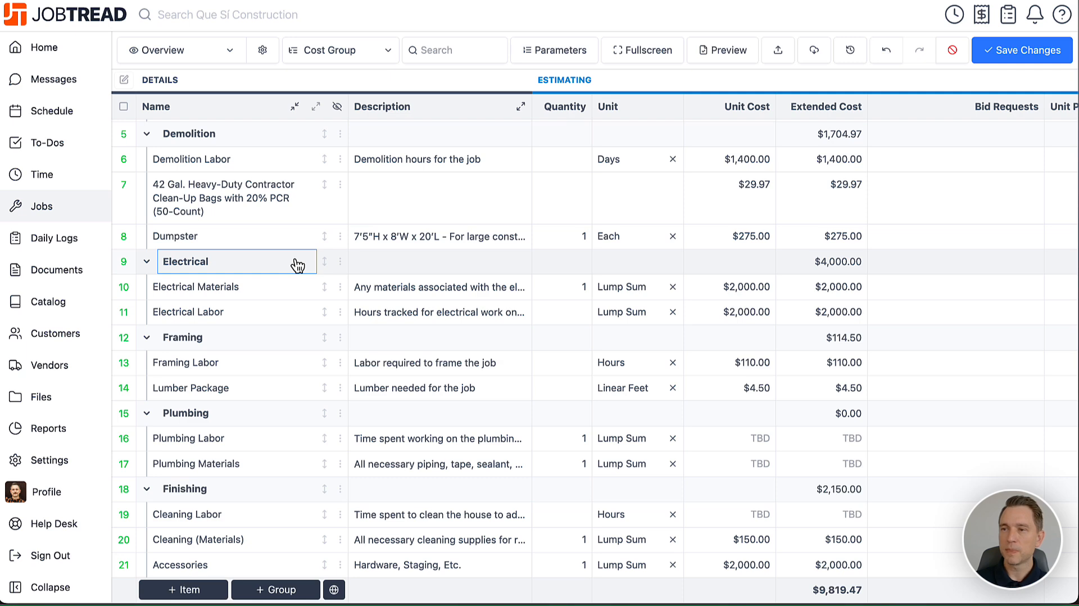
scroll(296, 264, up, 2)
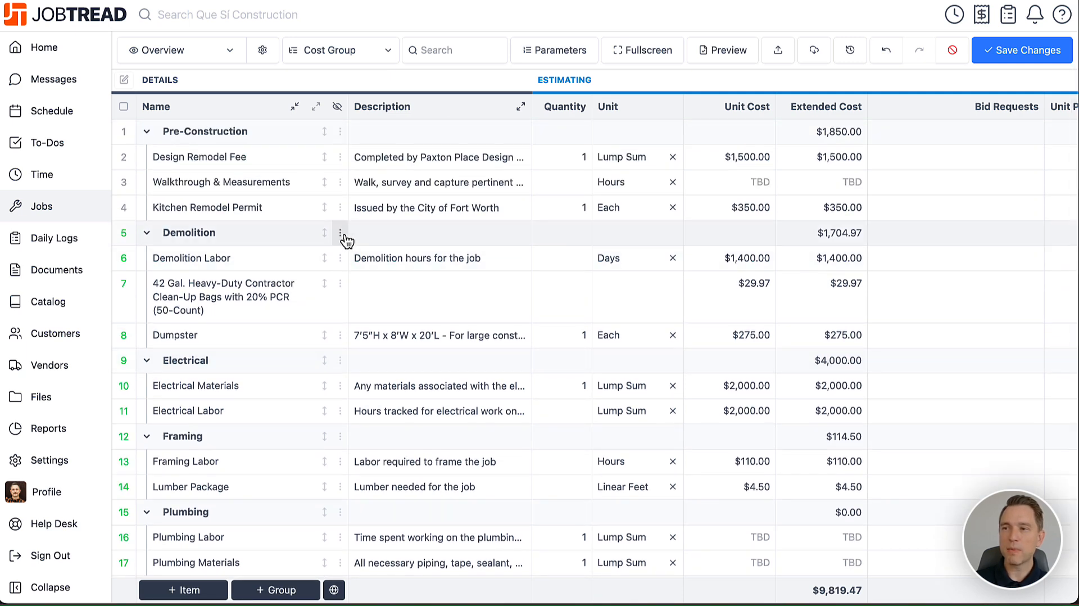
Step: Add the catalog cost item Cleaning (Materials) to the Pre-Construction group and save the budget
scroll(346, 240, up, 2)
click(340, 202)
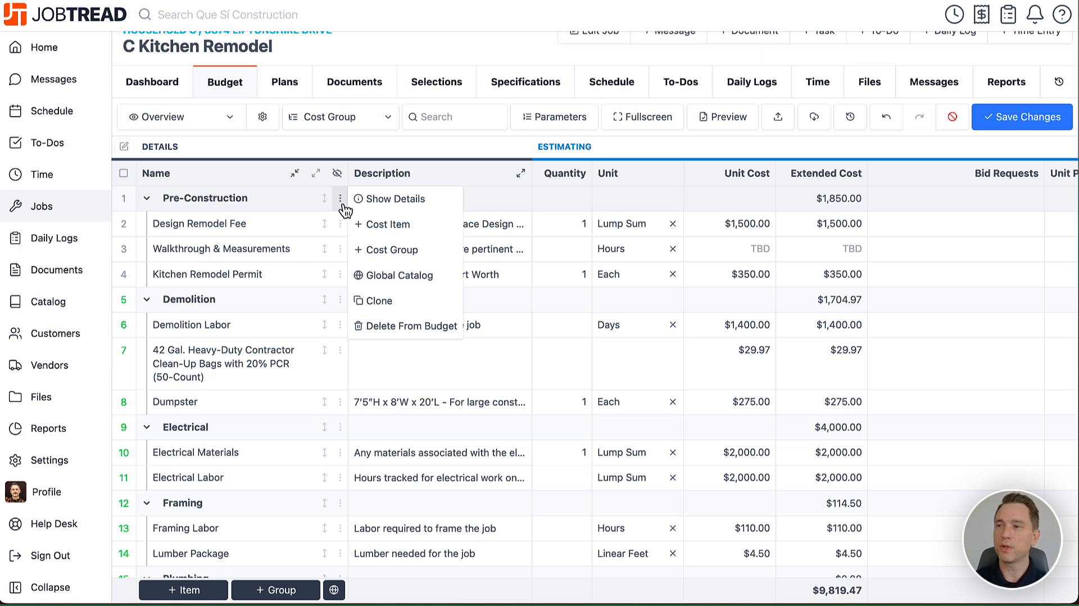
click(373, 225)
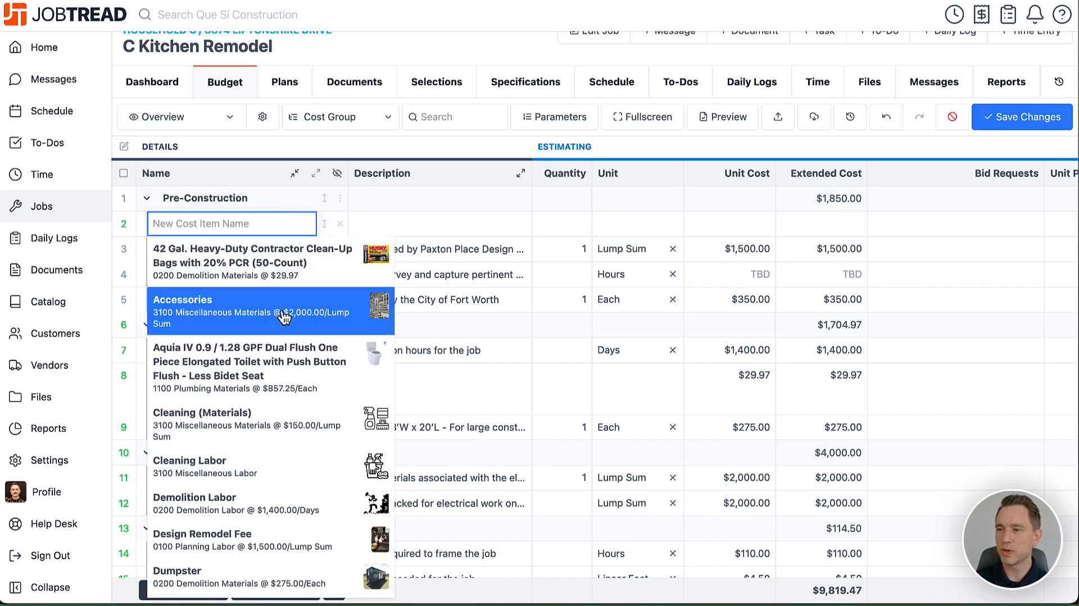
scroll(283, 318, down, 2)
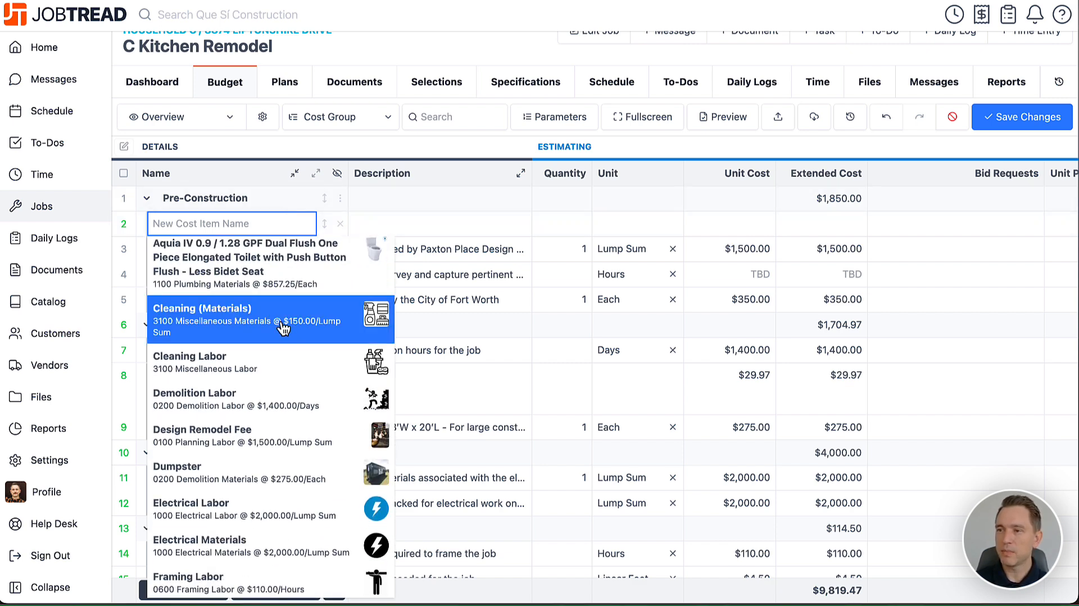
click(283, 328)
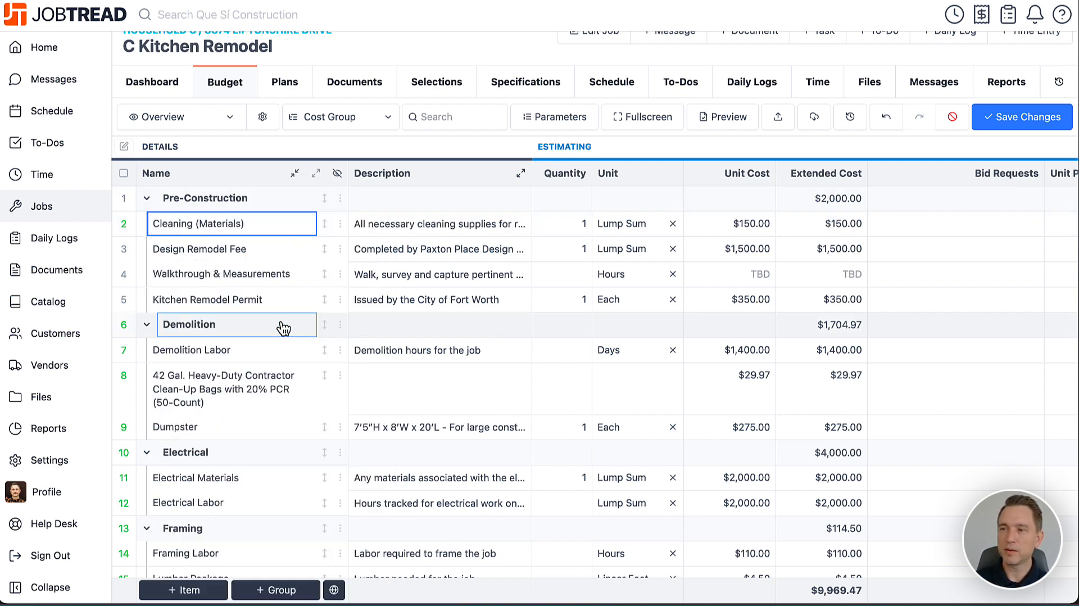
click(1044, 127)
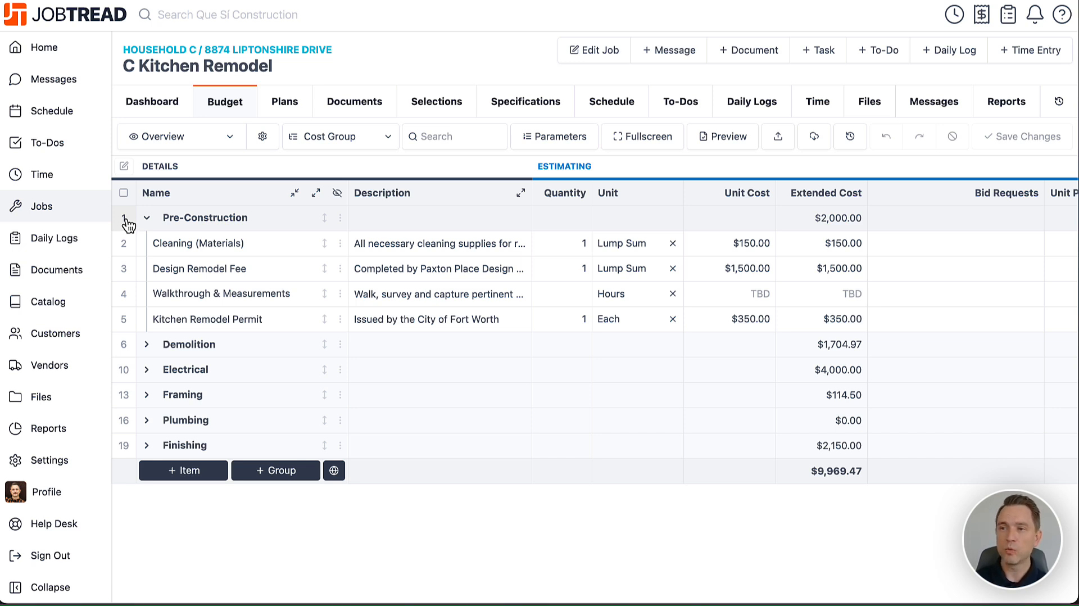
Step: Export the Pre-Construction group with its items to a catalog cost group named "Pre-Construction w/Cleaning"
click(125, 219)
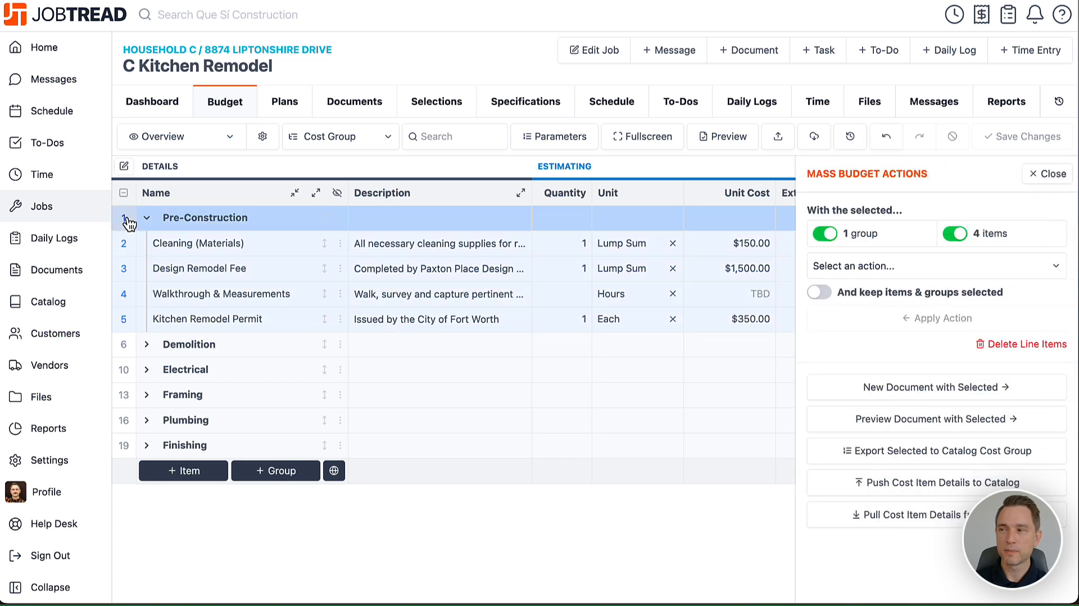
click(922, 458)
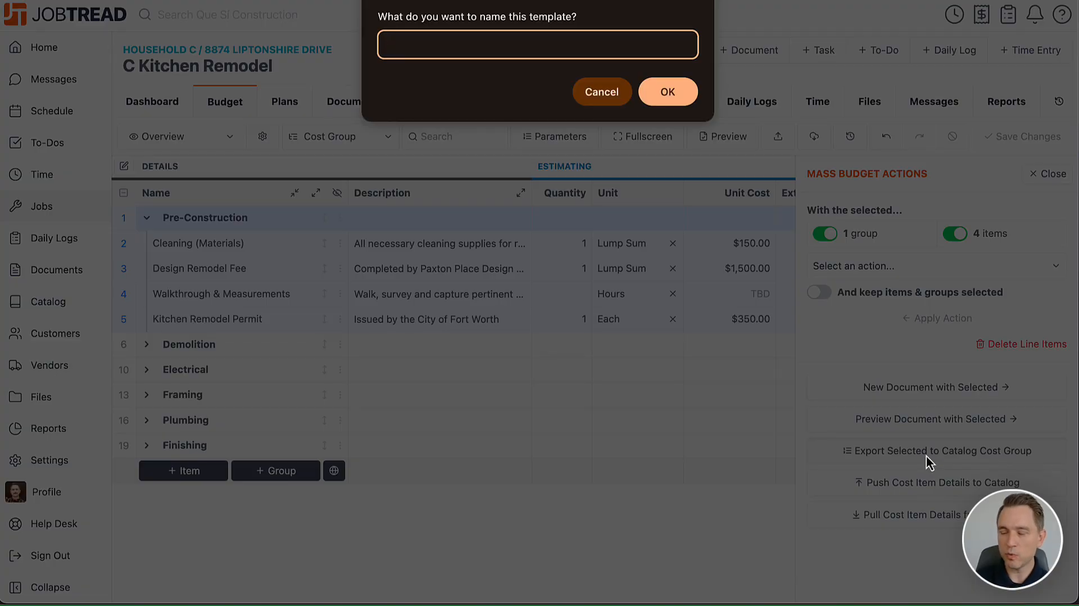
text(Pre-Construction w)
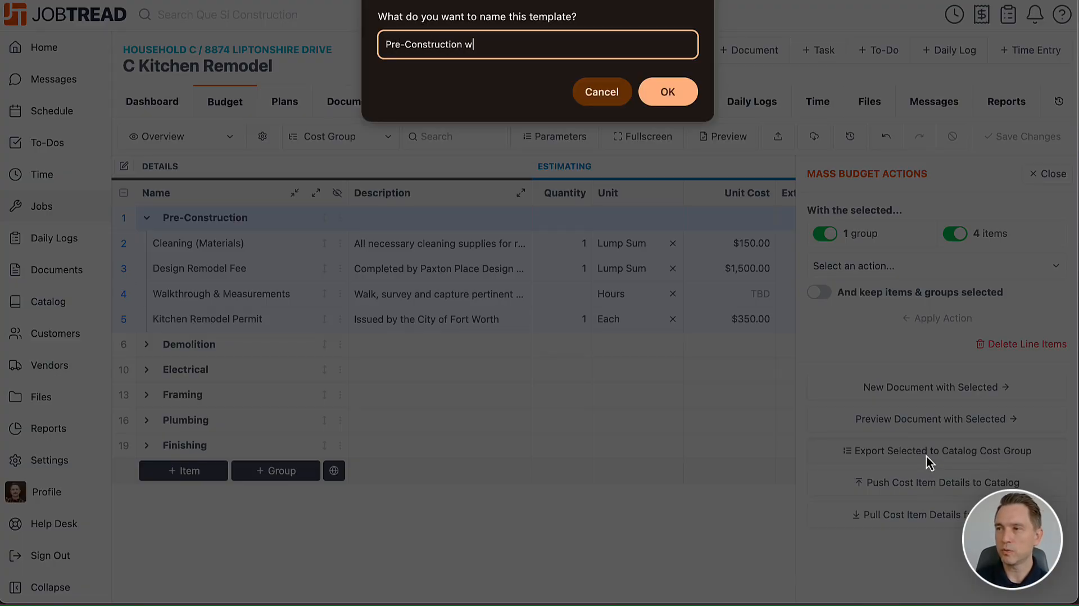
text(/Cleaning)
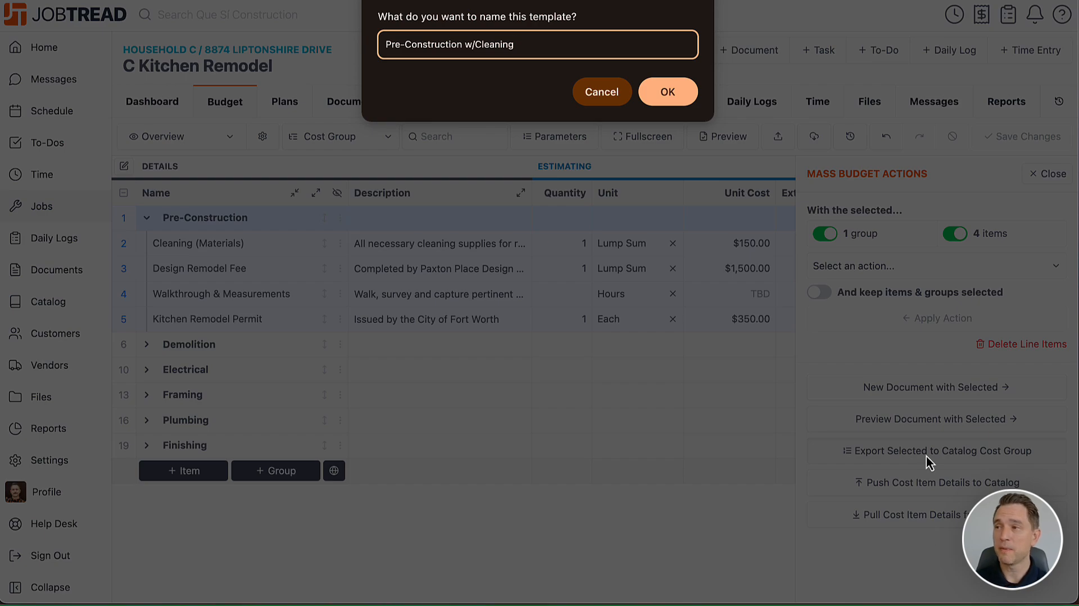
click(689, 92)
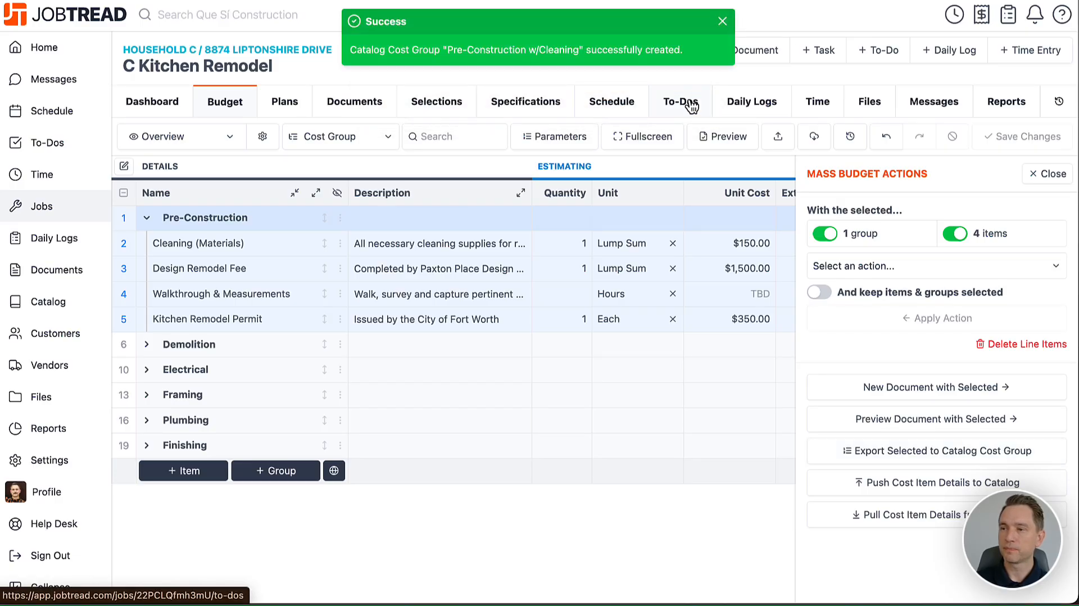
Step: Check the catalog templates offered for a new budget cost group, leave it unnamed, save the changes and close the mass budget actions
click(279, 471)
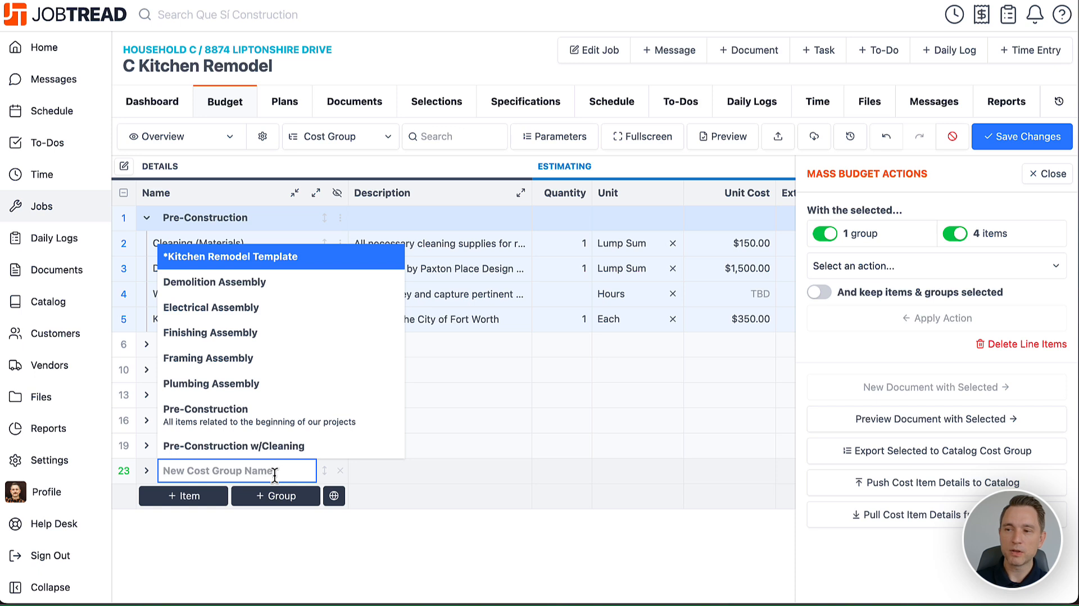
click(360, 526)
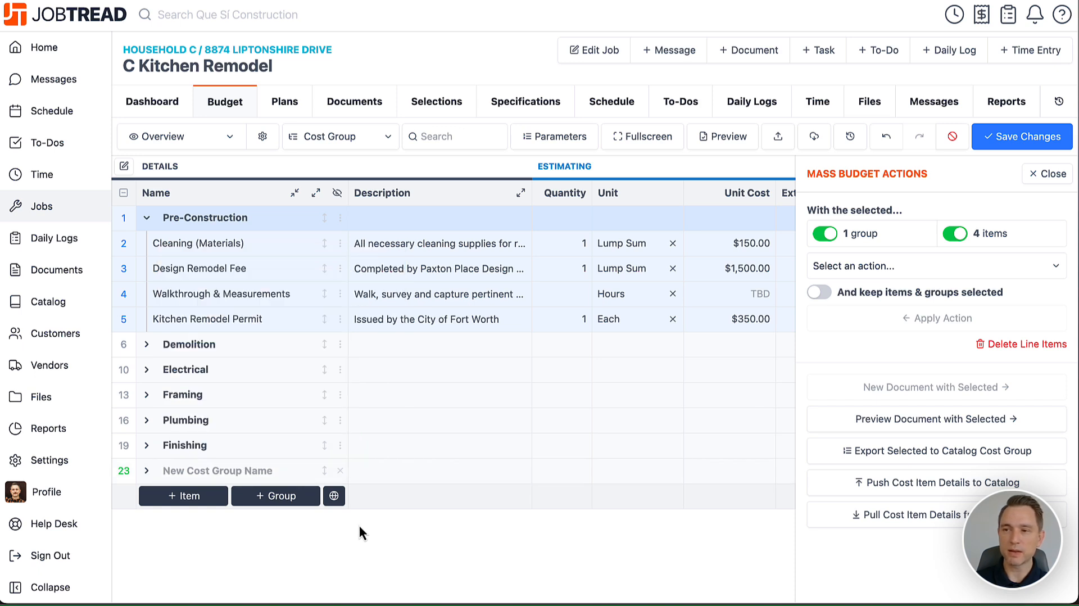
click(1050, 143)
click(1046, 174)
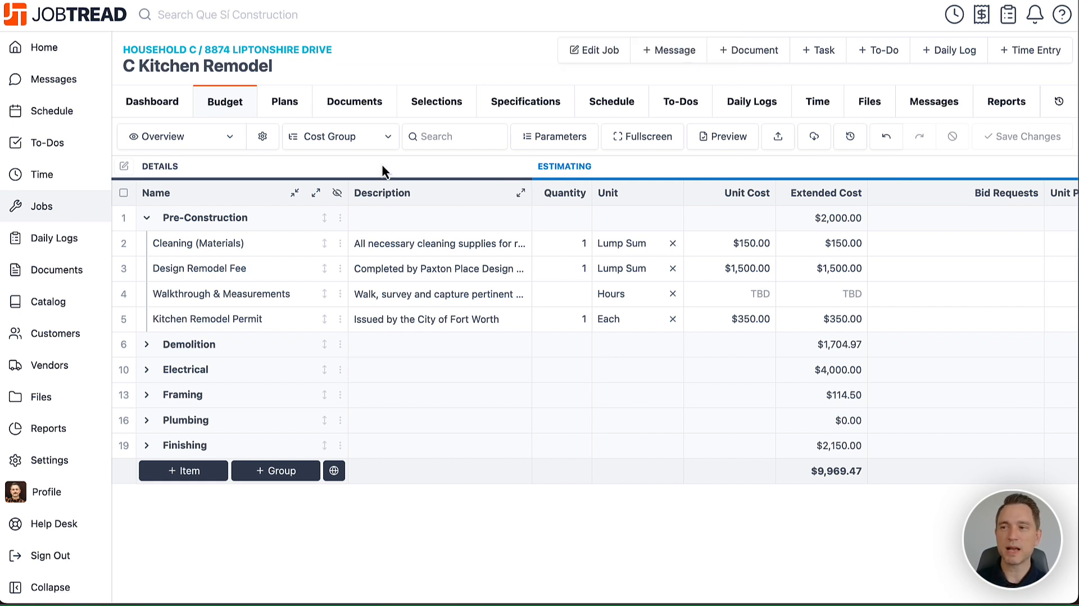
Step: Expand all budget groups and export the whole budget to the catalog as a template named "*Kitchen Remodel - TRAINING"
click(317, 193)
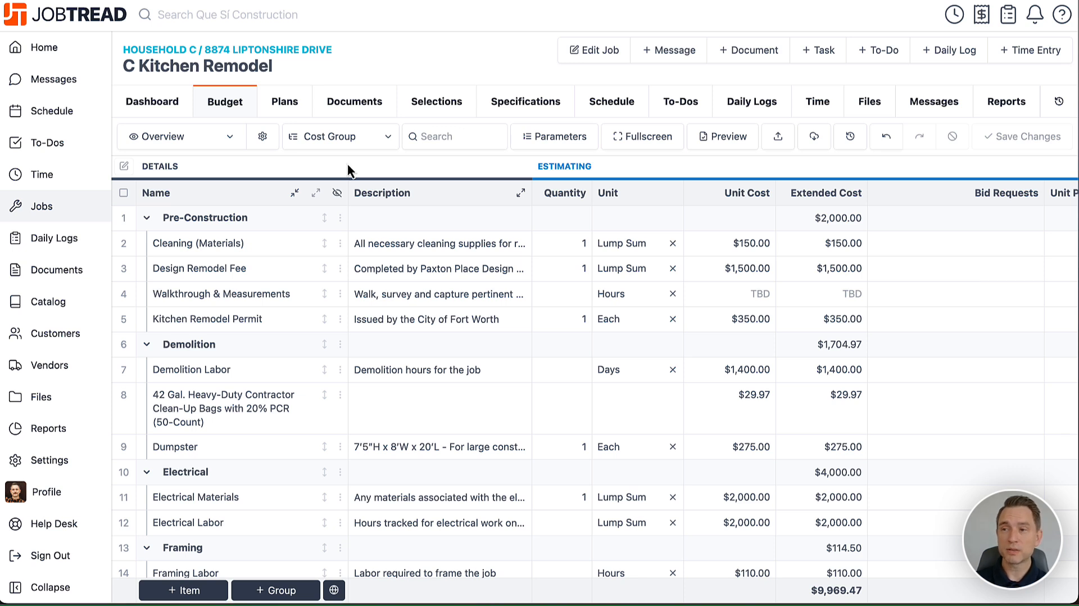
click(814, 138)
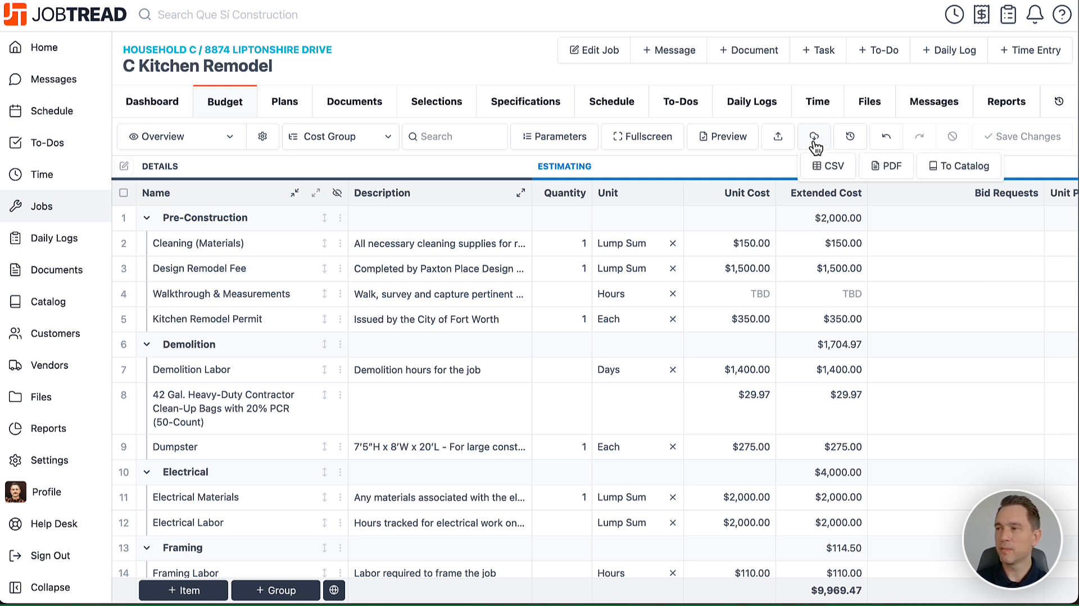
click(955, 177)
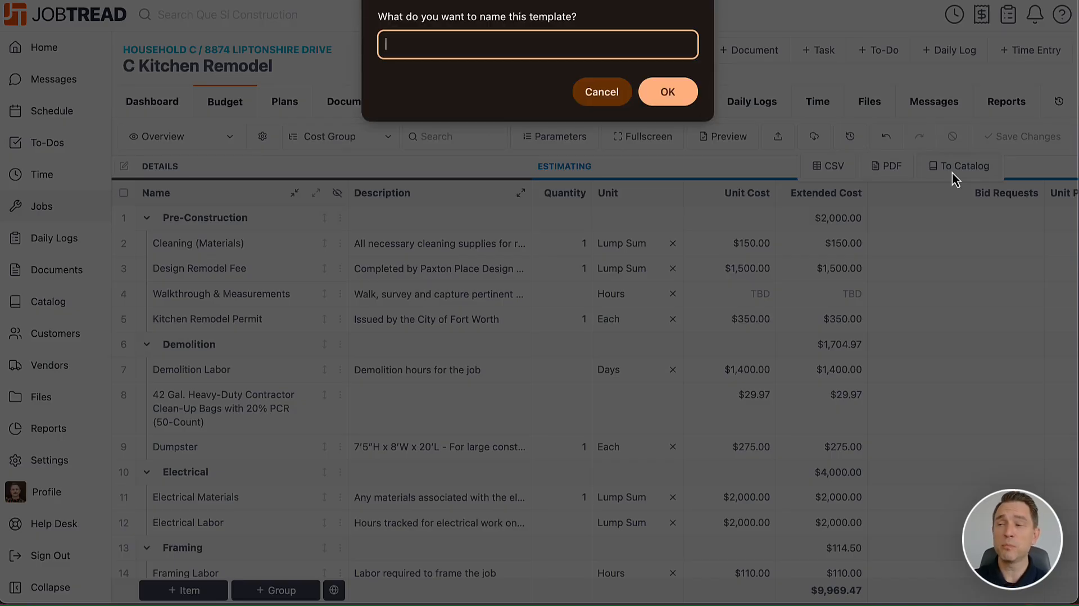
text(Kitchen R)
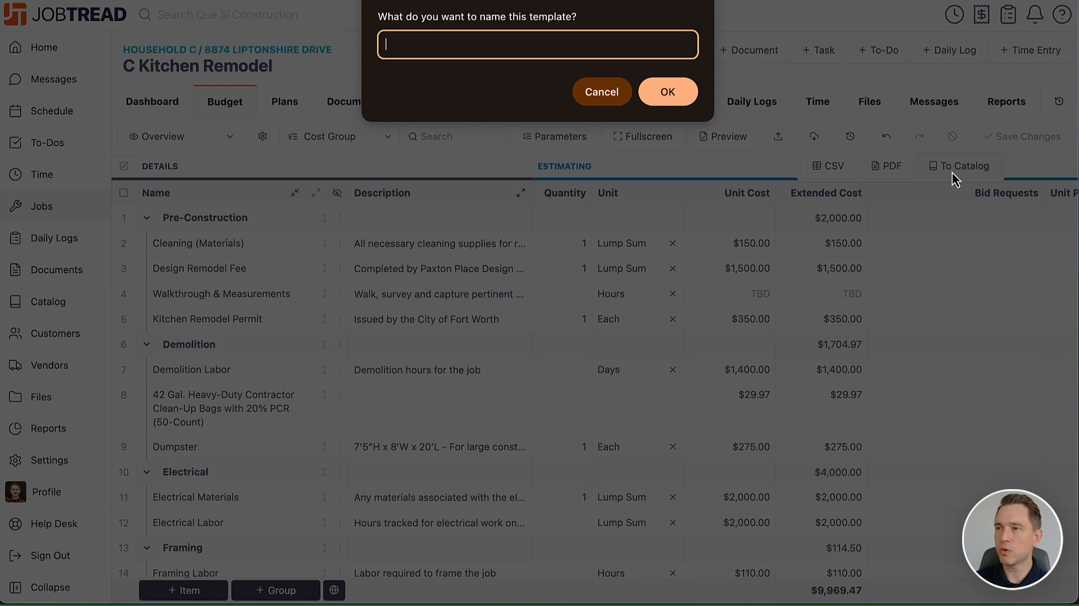
text(e)
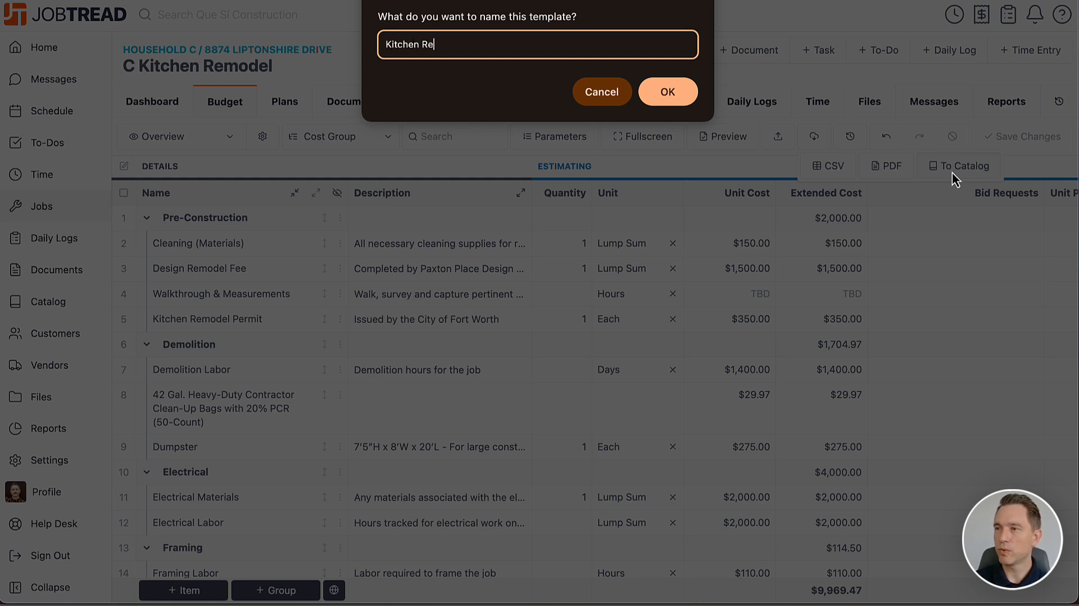
text(model -)
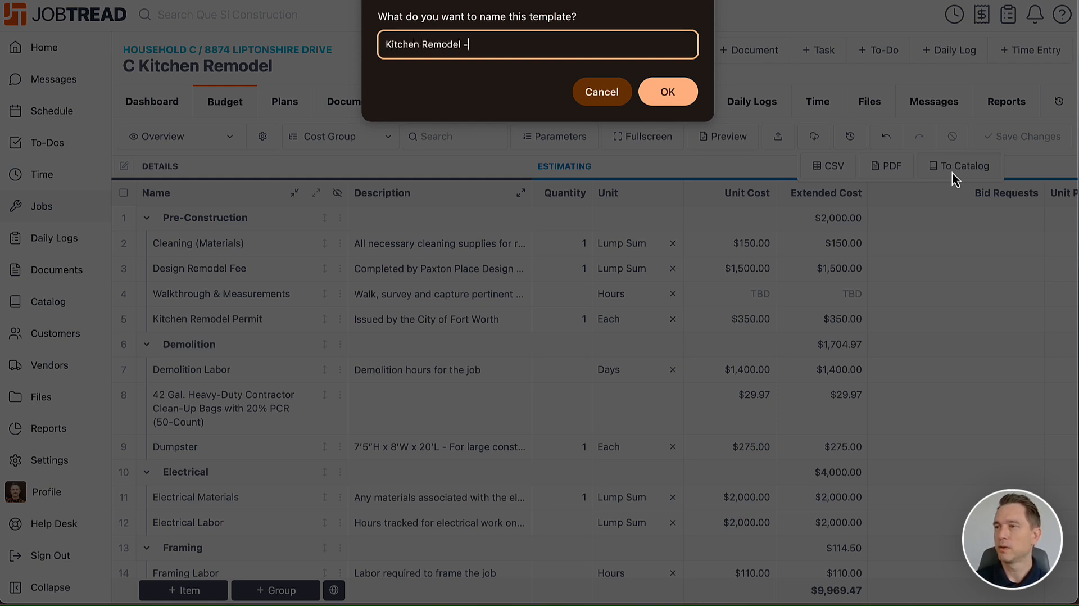
text( TRAINING)
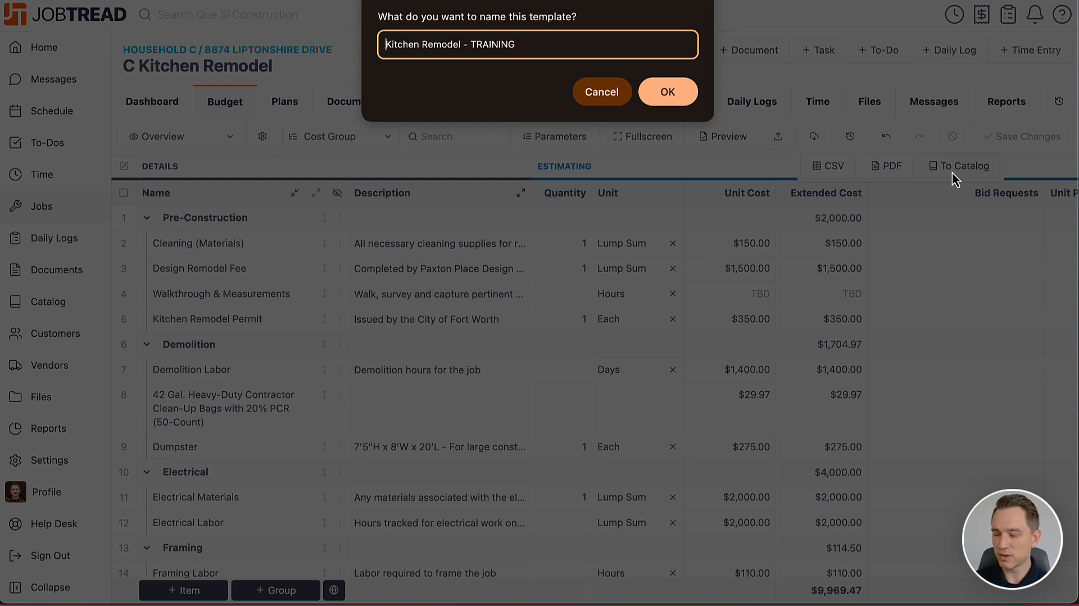
text(*)
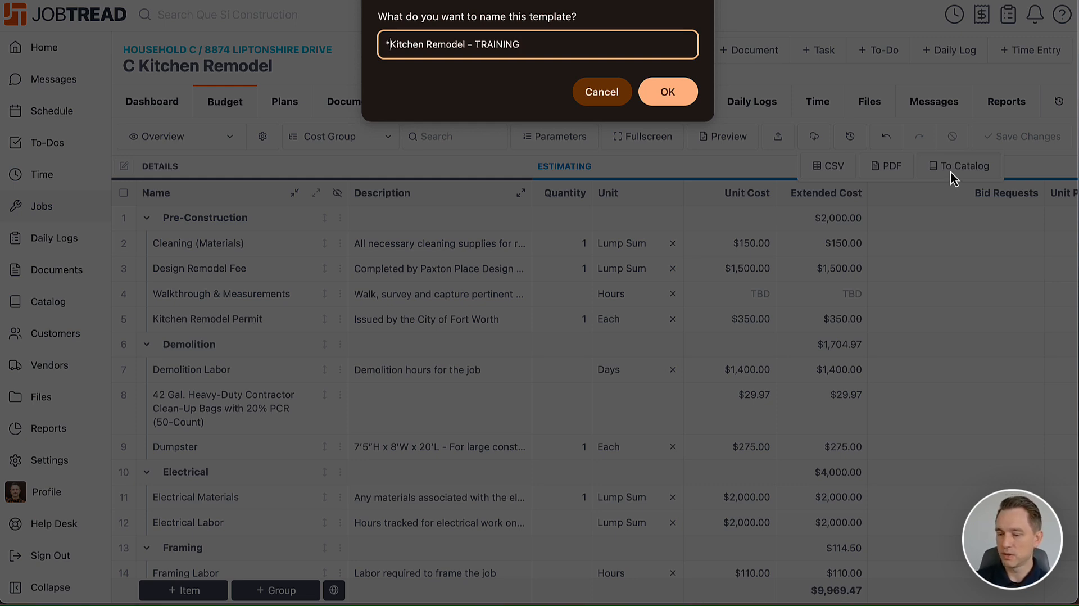
click(668, 91)
Step: Open the *Kitchen Remodel - TRAINING template from the catalog's cost groups and expand all its groups to review the items
scroll(427, 133, down, 1)
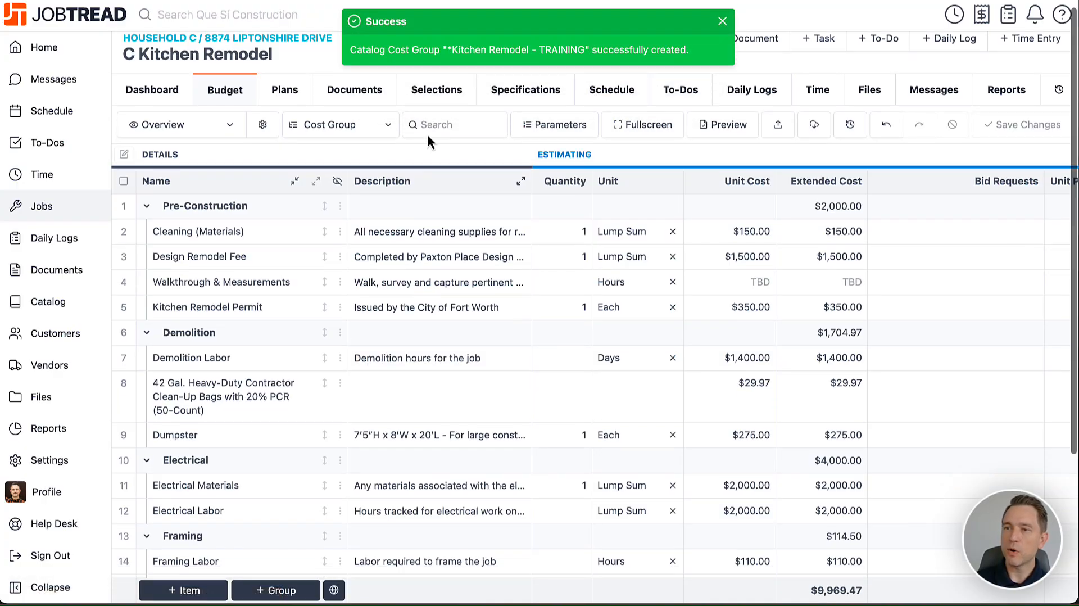
click(62, 306)
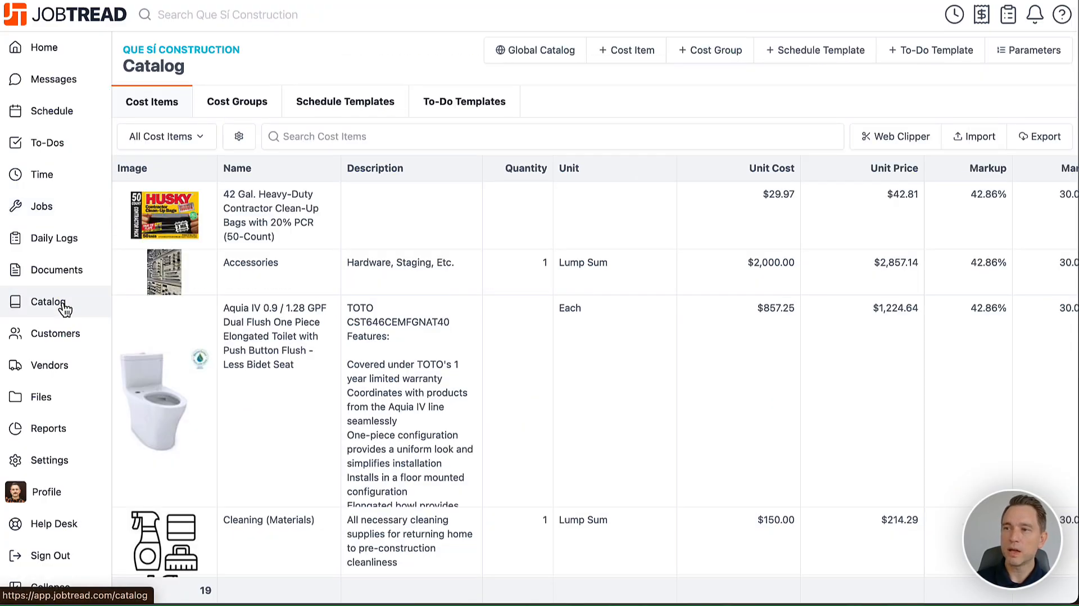
click(233, 117)
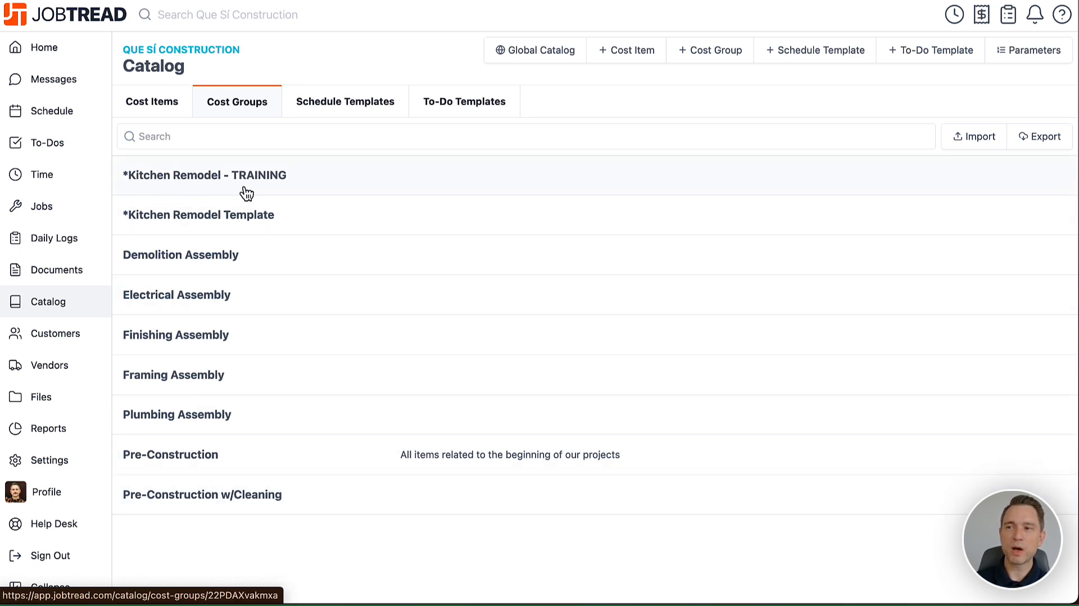
click(267, 187)
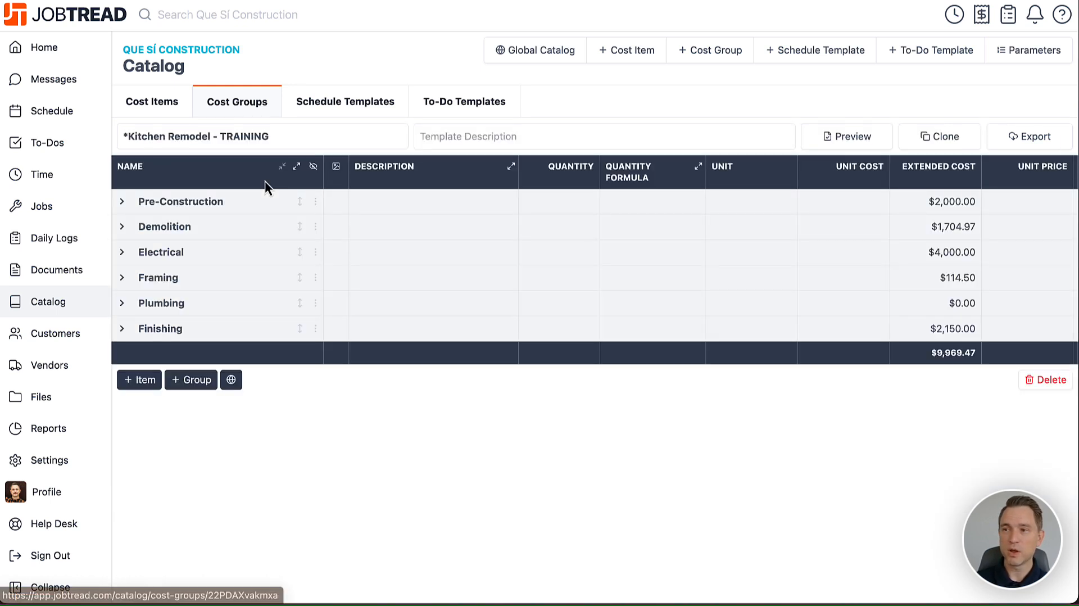
click(295, 174)
scroll(304, 225, down, 5)
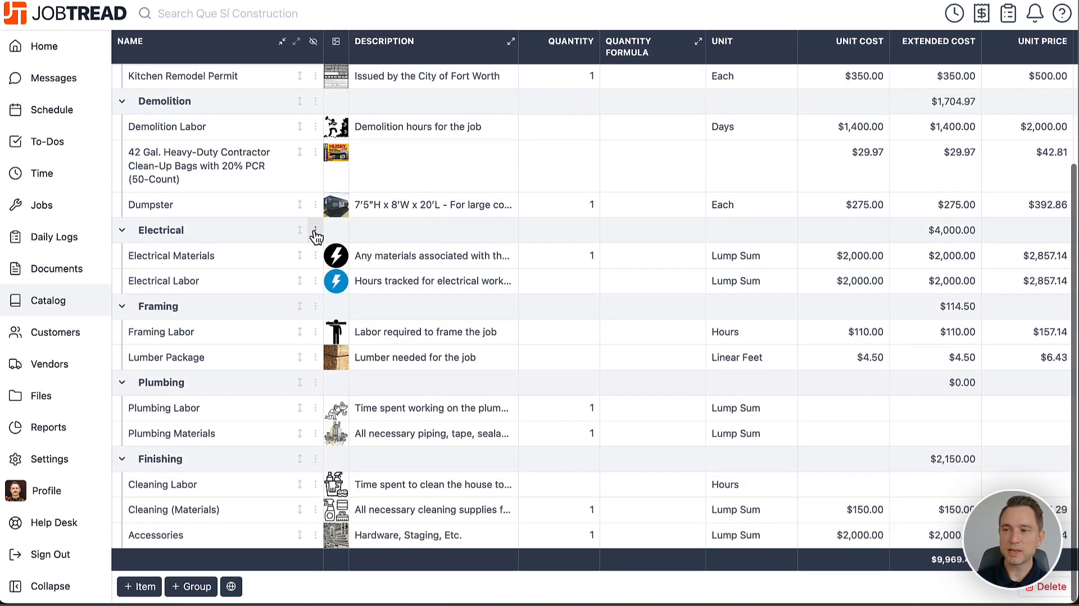
scroll(317, 236, up, 5)
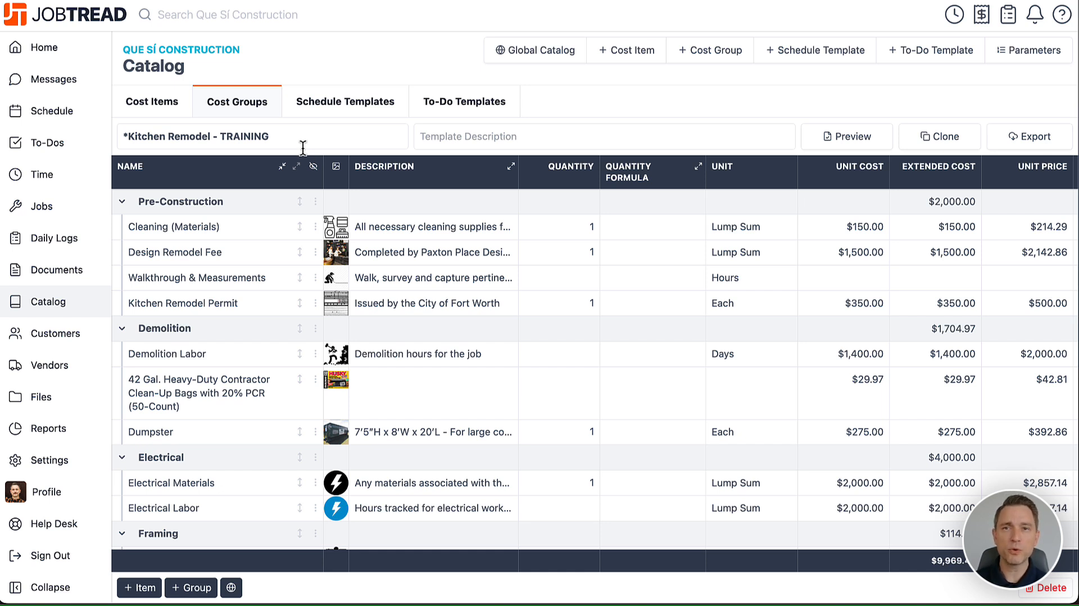
Step: Browse the Commercial and Remodeling template groups in the Global Catalog from the organization's catalog
click(529, 57)
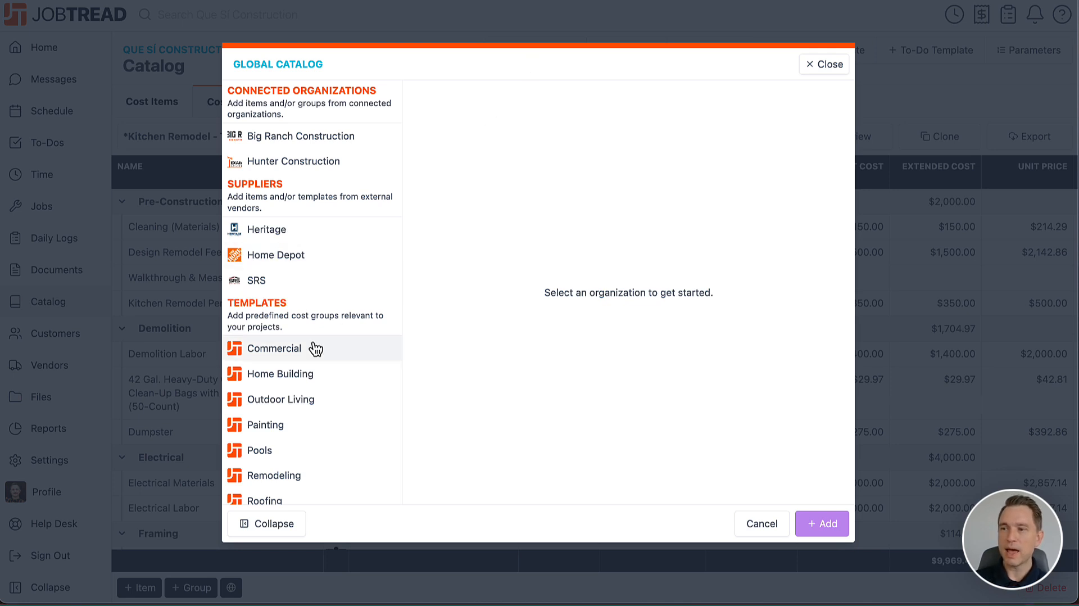
click(281, 353)
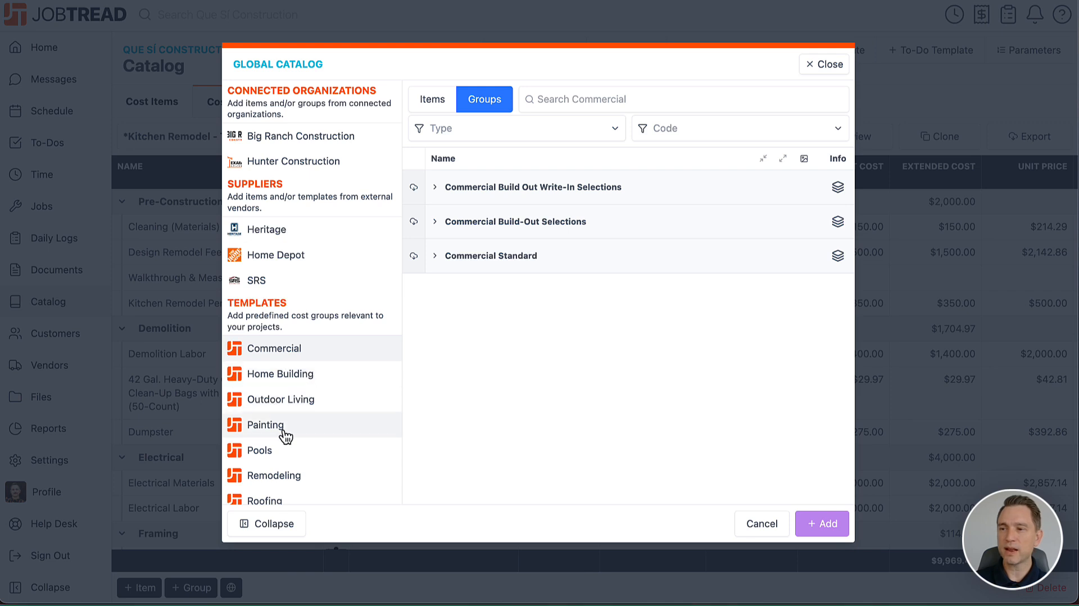
click(279, 474)
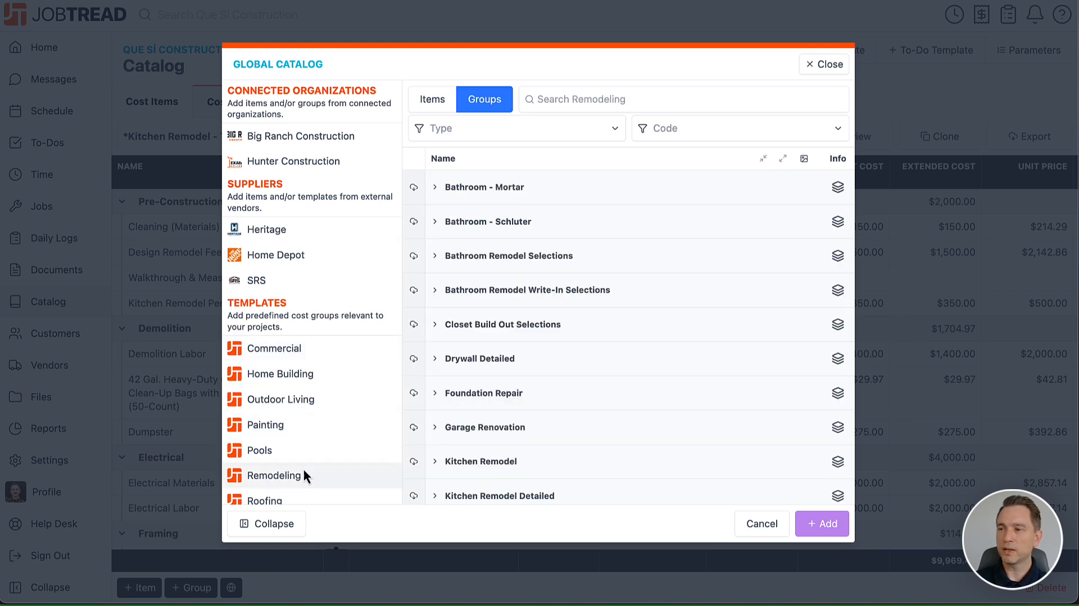
scroll(450, 470, down, 2)
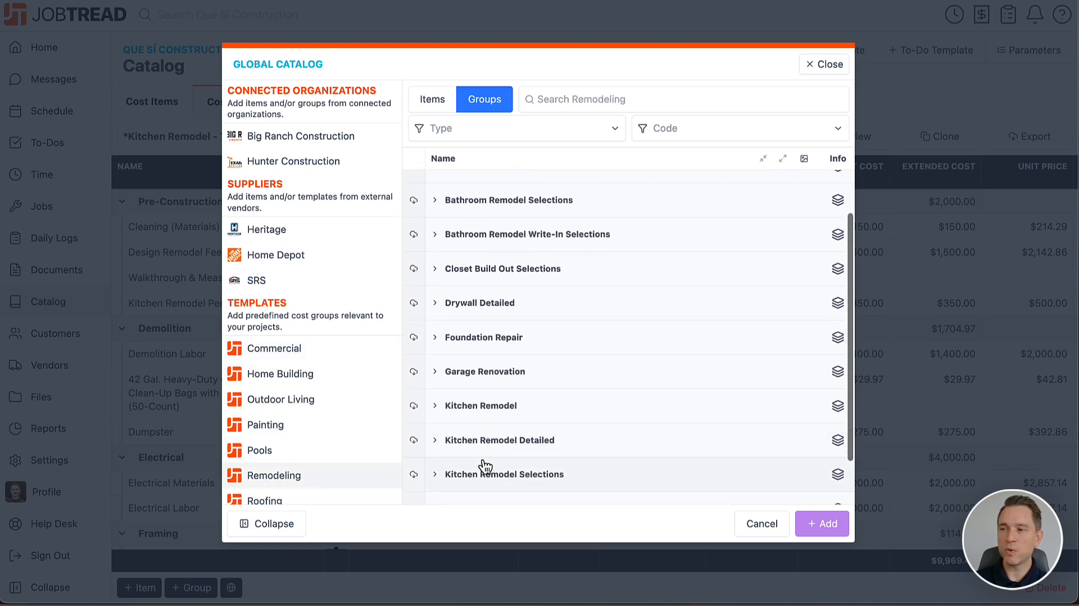
Step: Expand and select the Kitchen Remodel Detailed template with its Kitchen Remodel group, and close the Global Catalog without adding it
click(436, 440)
scroll(499, 436, down, 3)
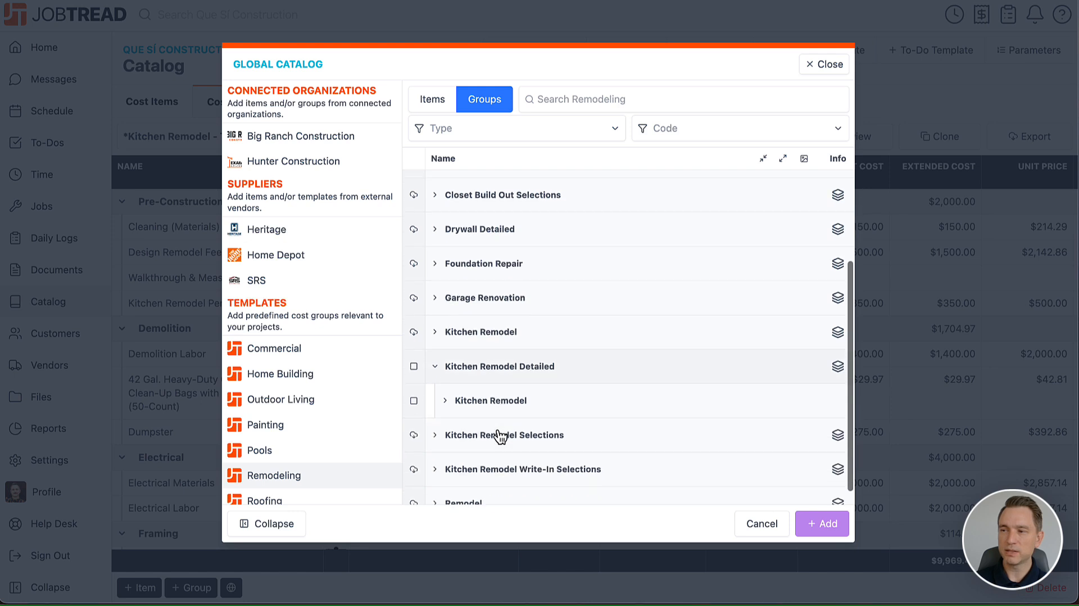
click(414, 350)
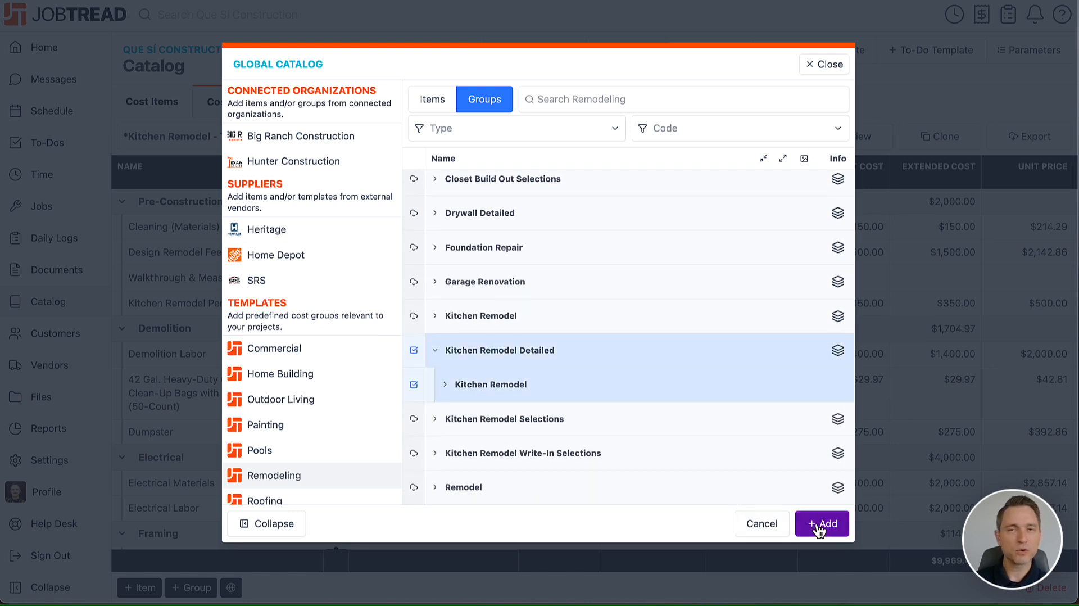
click(828, 66)
Step: Open the Global Catalog from the C Kitchen Remodel job's budget and browse the Home Building template groups
click(76, 212)
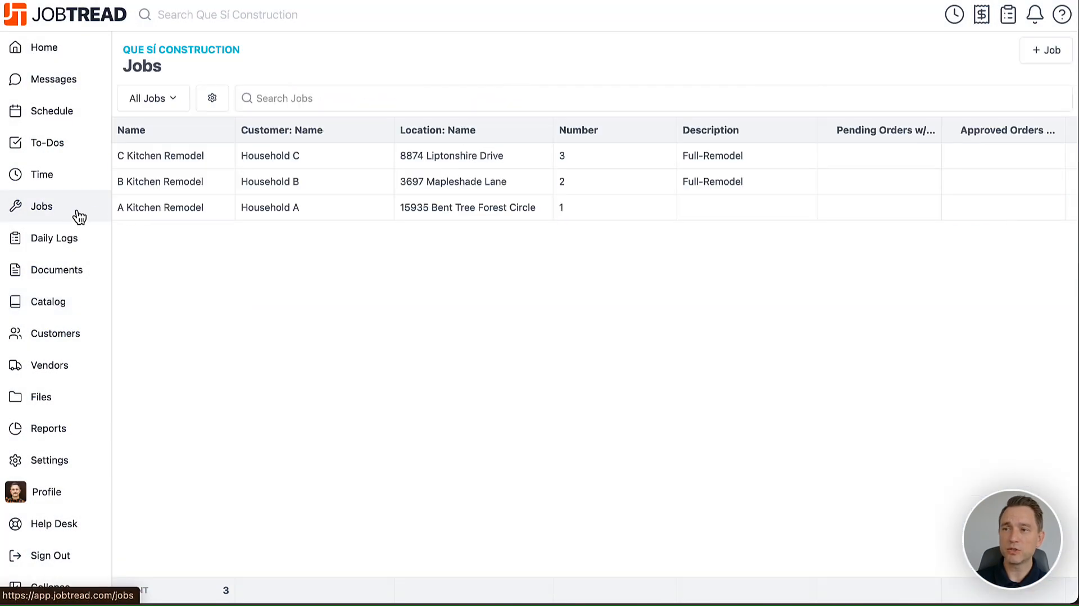
click(182, 160)
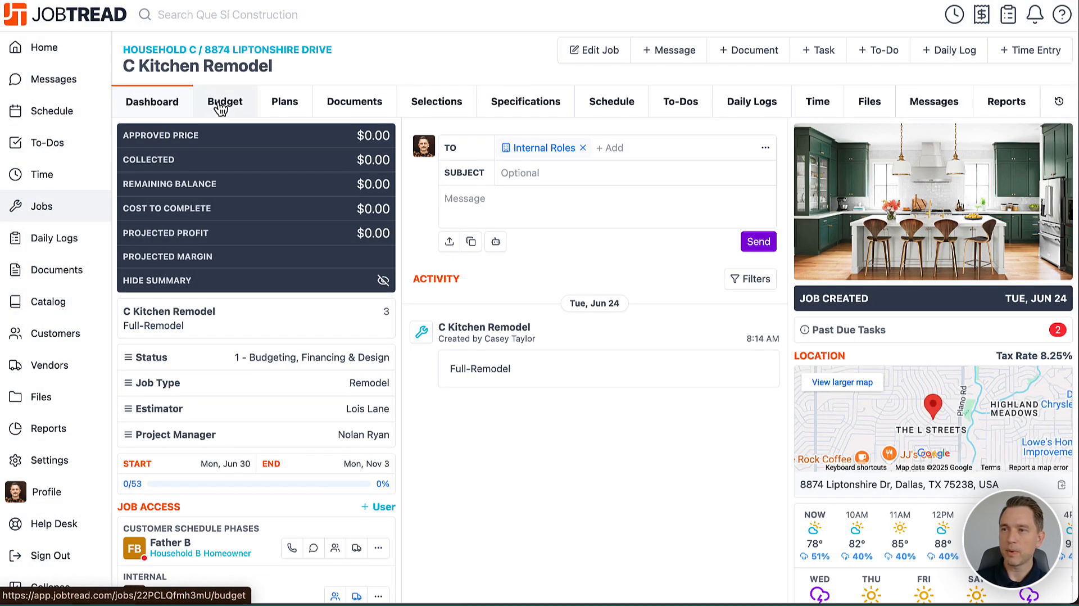
click(221, 106)
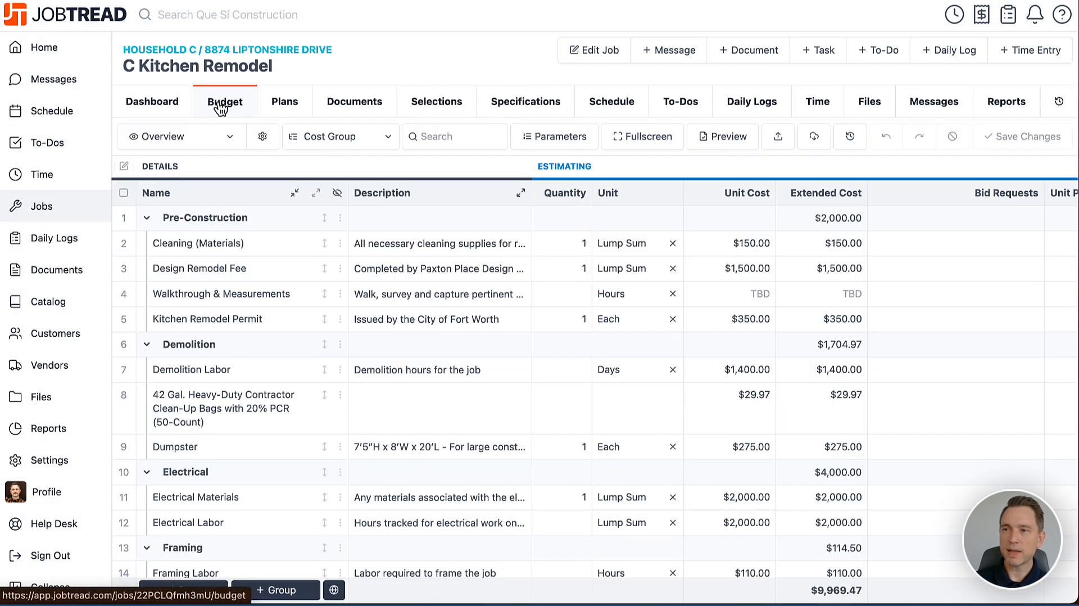
click(334, 590)
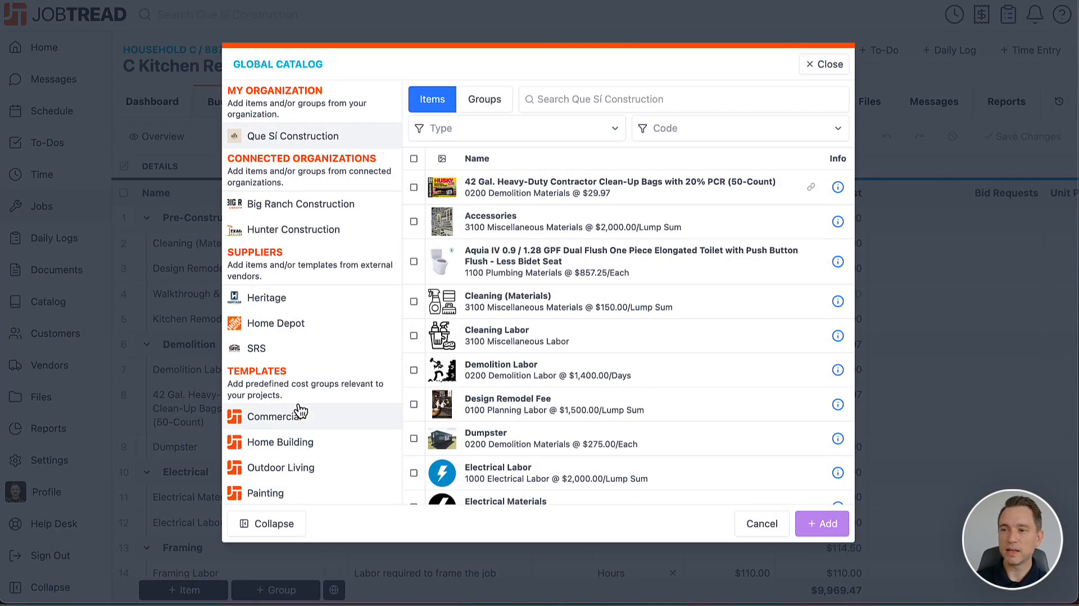
click(311, 446)
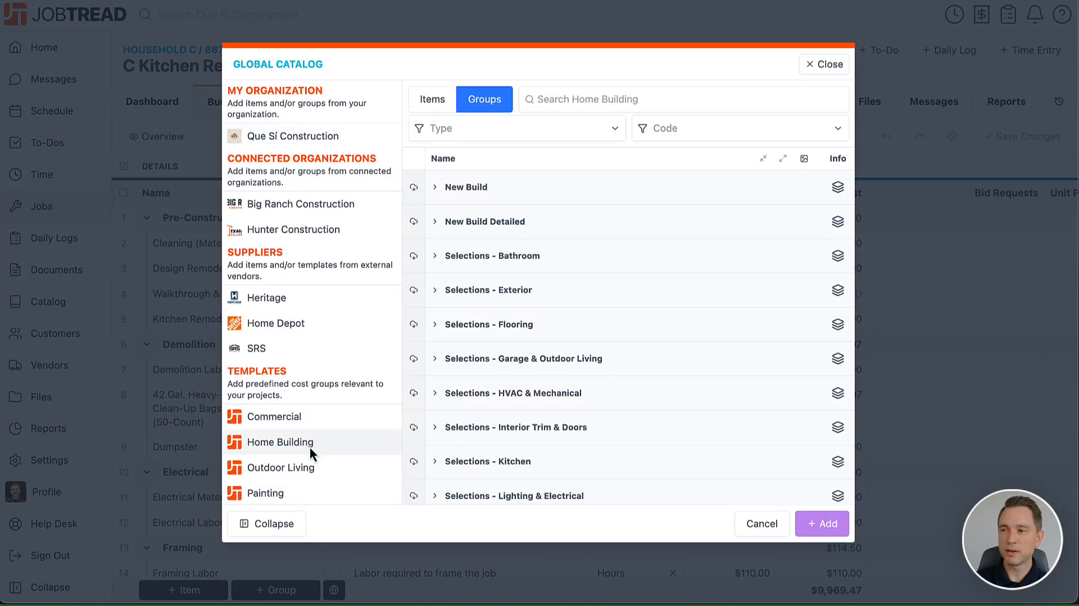
scroll(511, 441, down, 2)
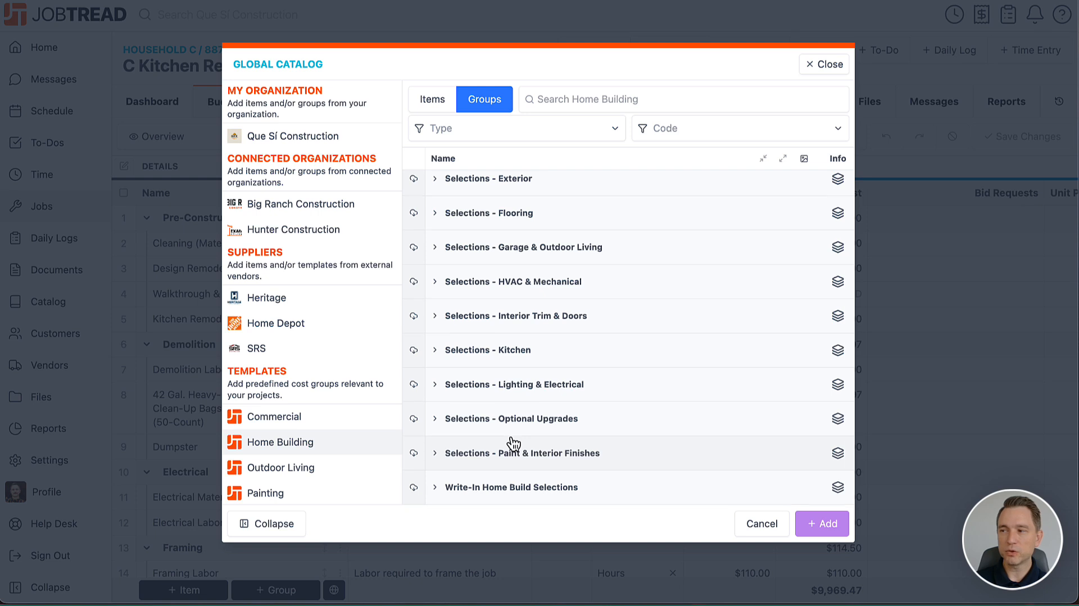